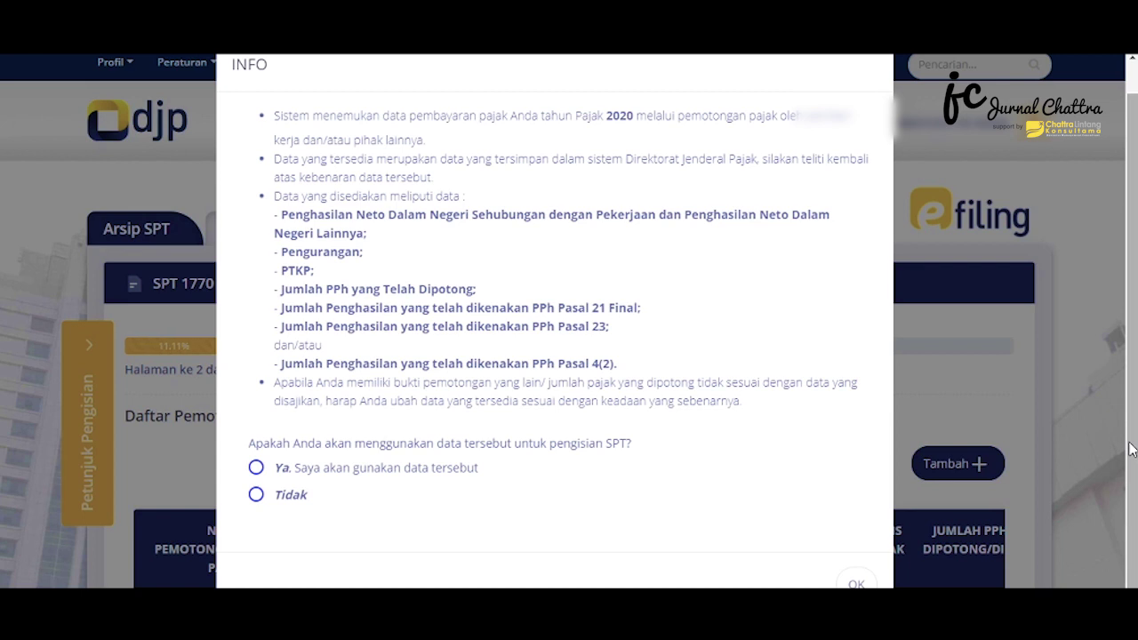
Decline the system's withholding data and start adding a new withholding slip
left_click(256, 495)
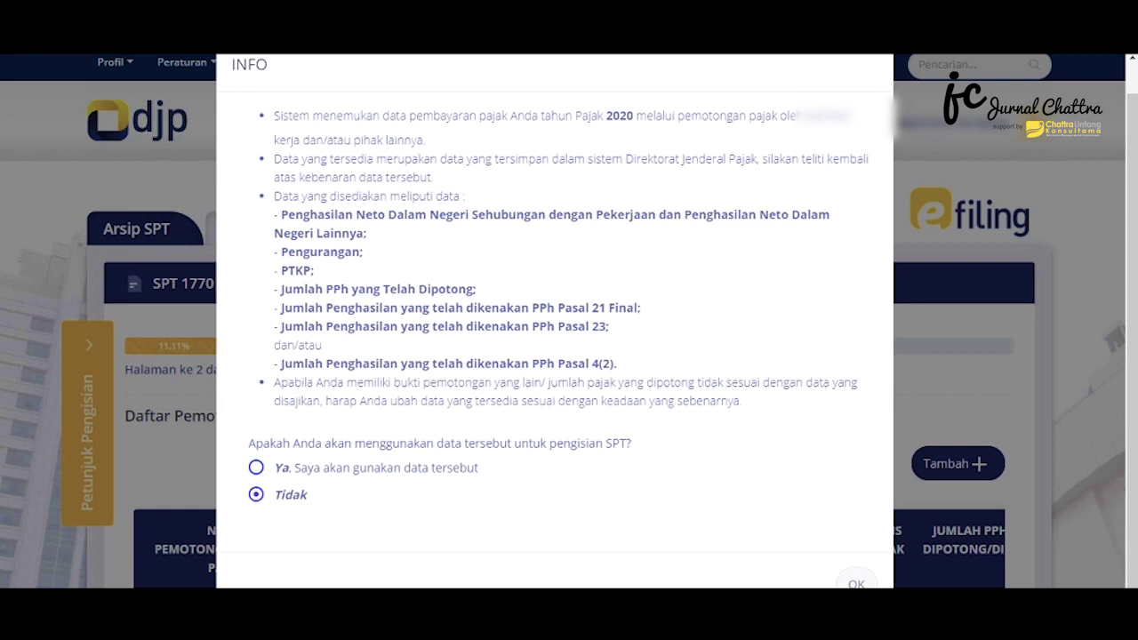
left_click(854, 582)
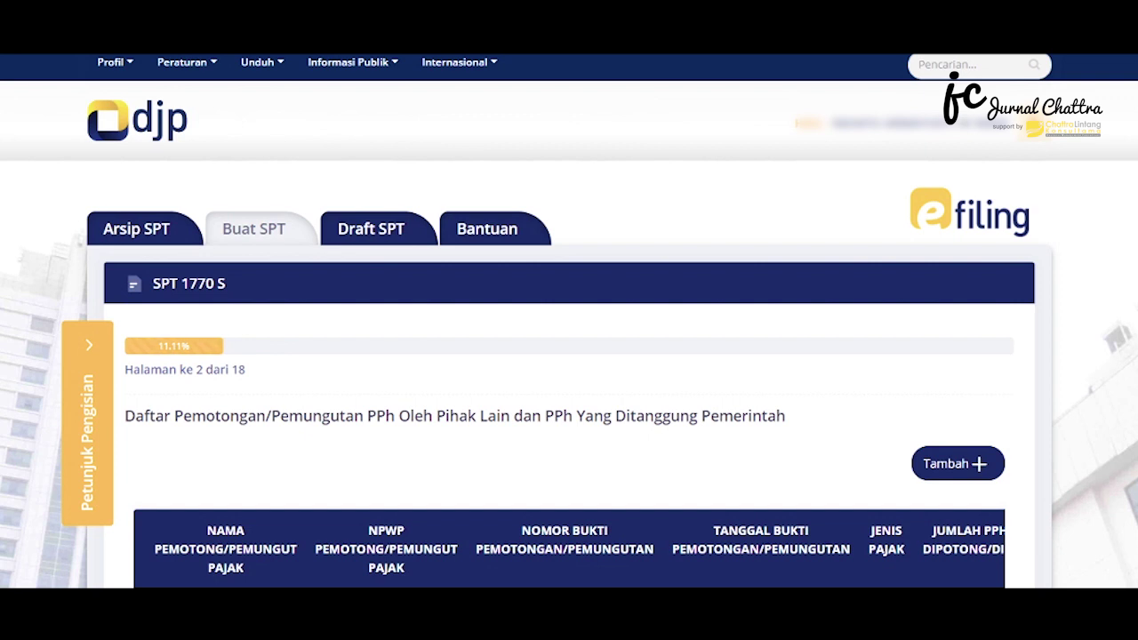
left_click(957, 478)
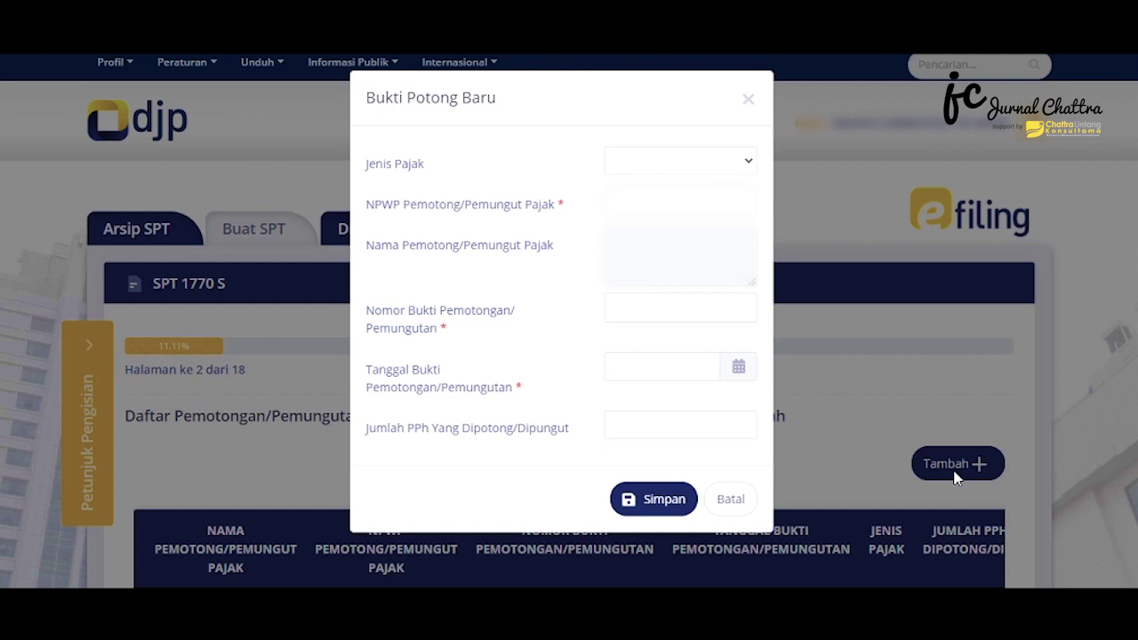
left_click(702, 169)
left_click(695, 190)
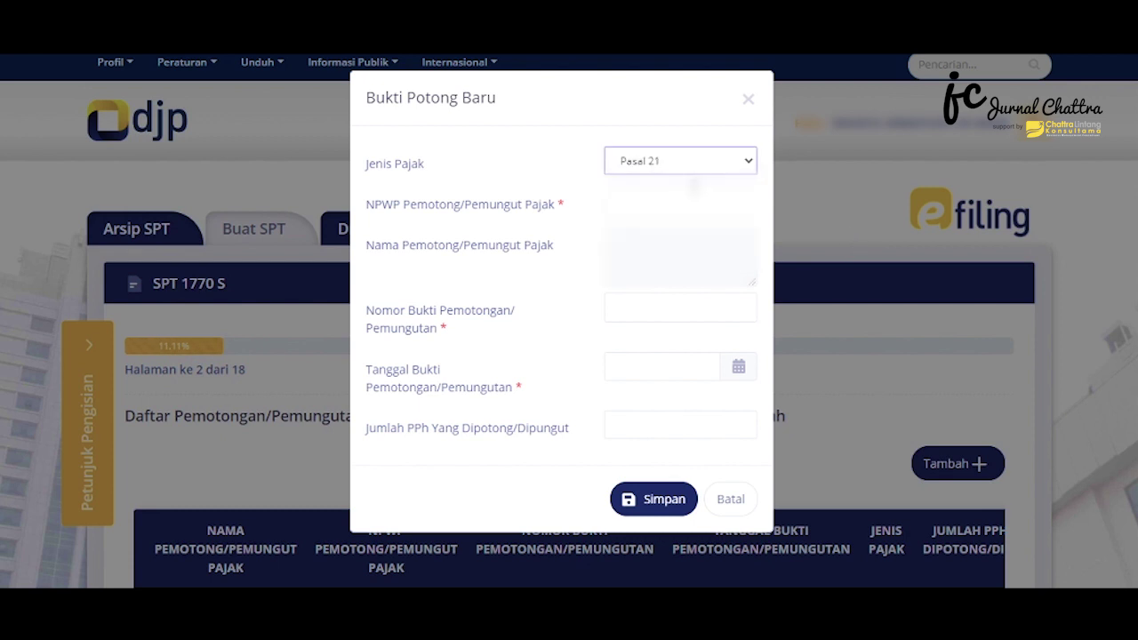
left_click(617, 208)
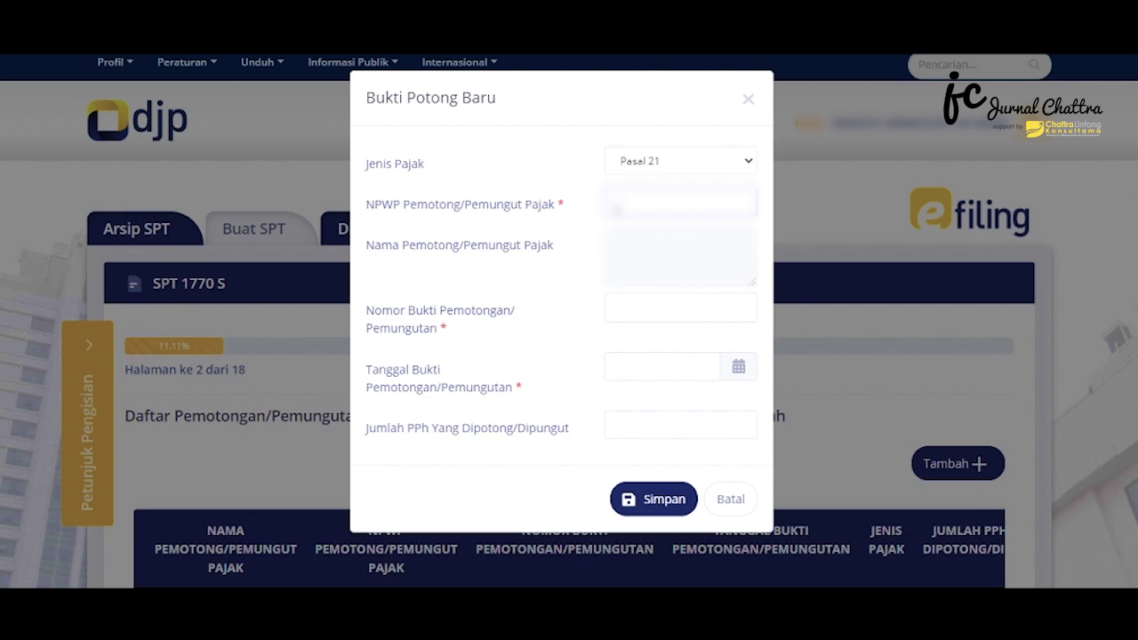
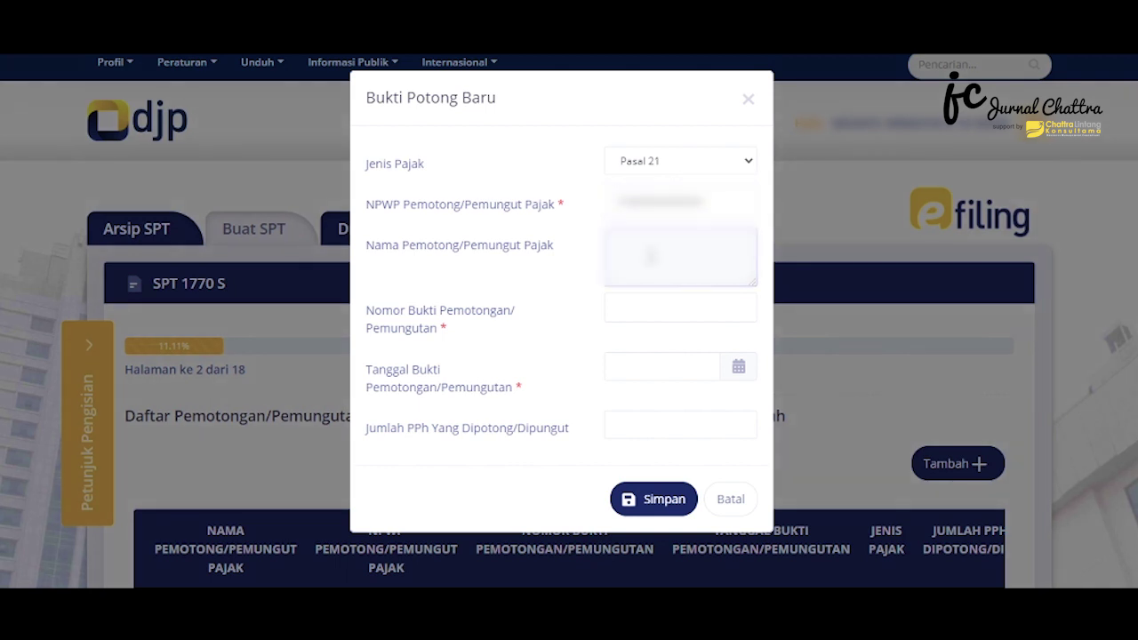
left_click(616, 307)
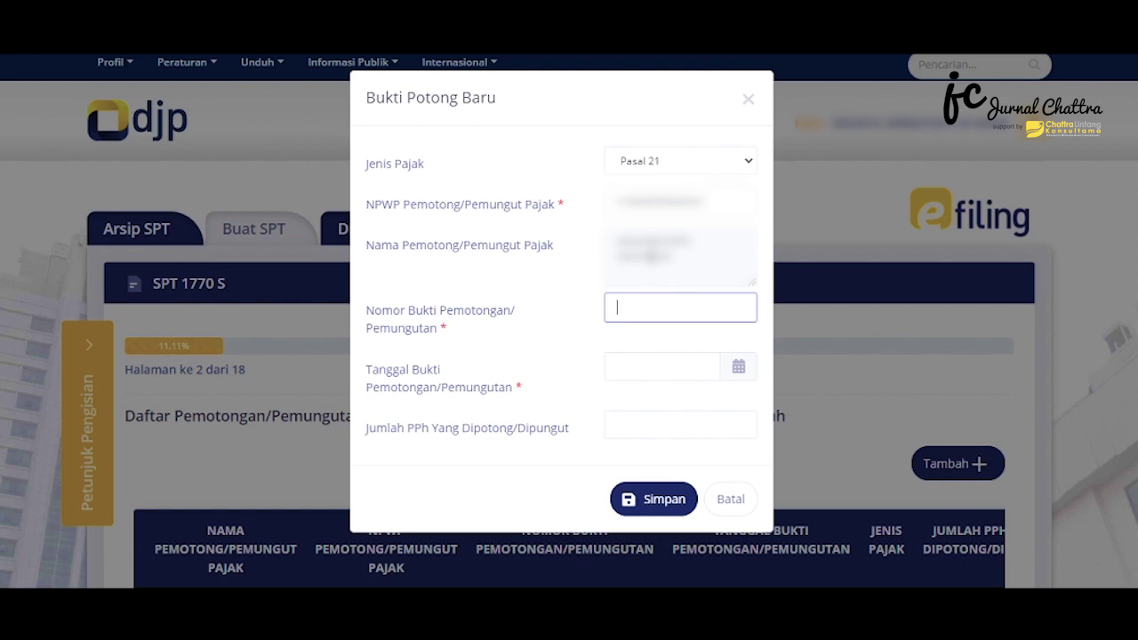
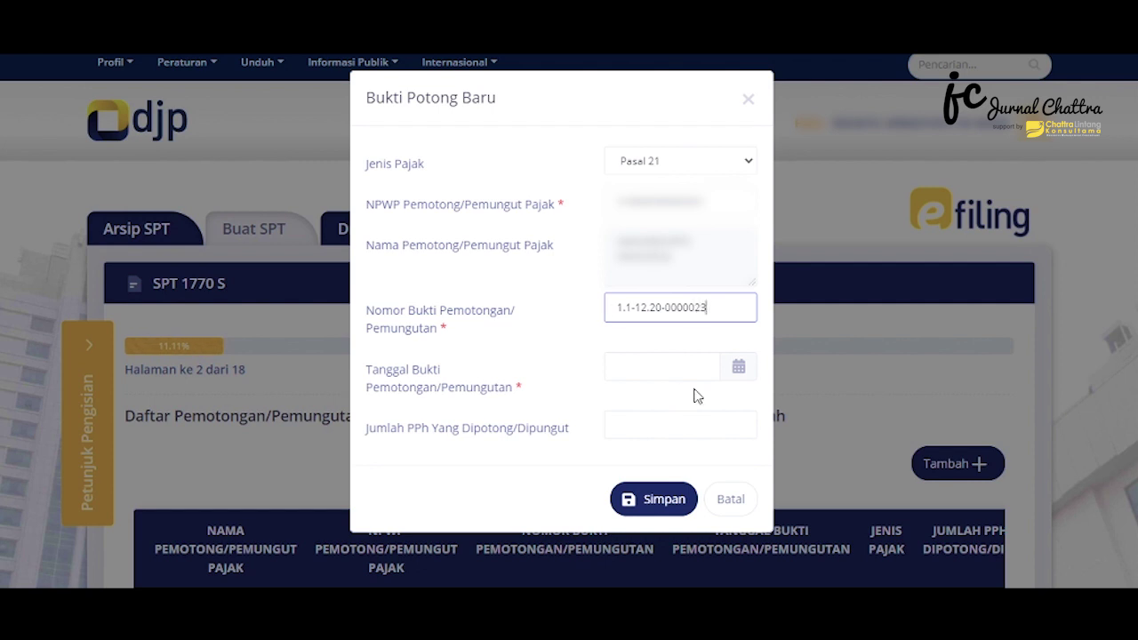
left_click(742, 377)
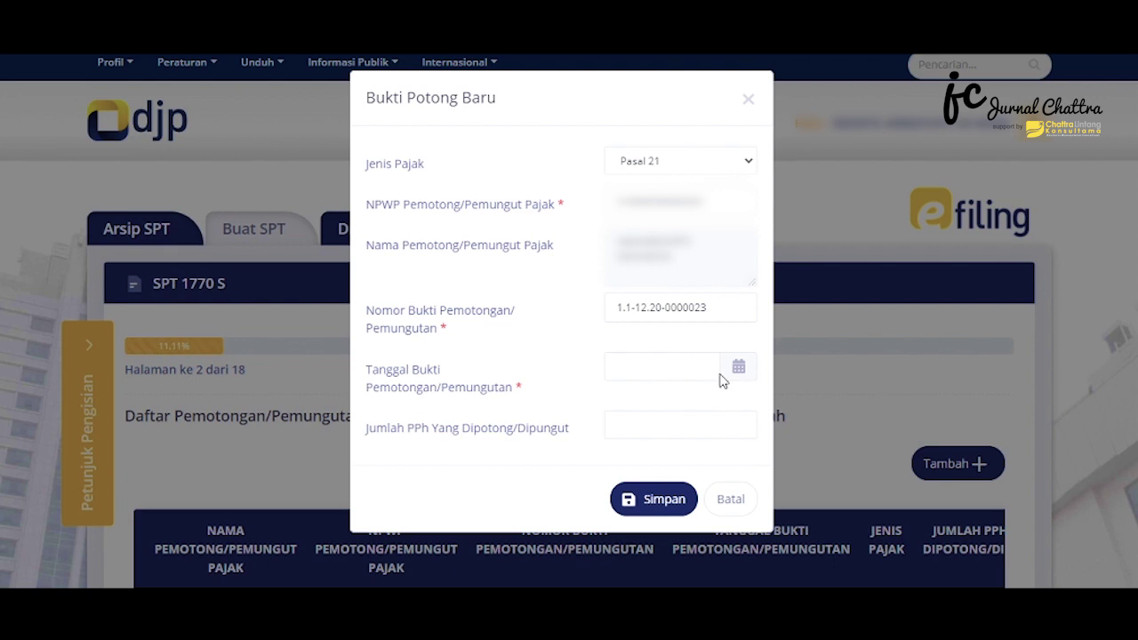
Date the slip 31-12-2020, enter 71.000 as the withheld tax, and save it
left_click(657, 355)
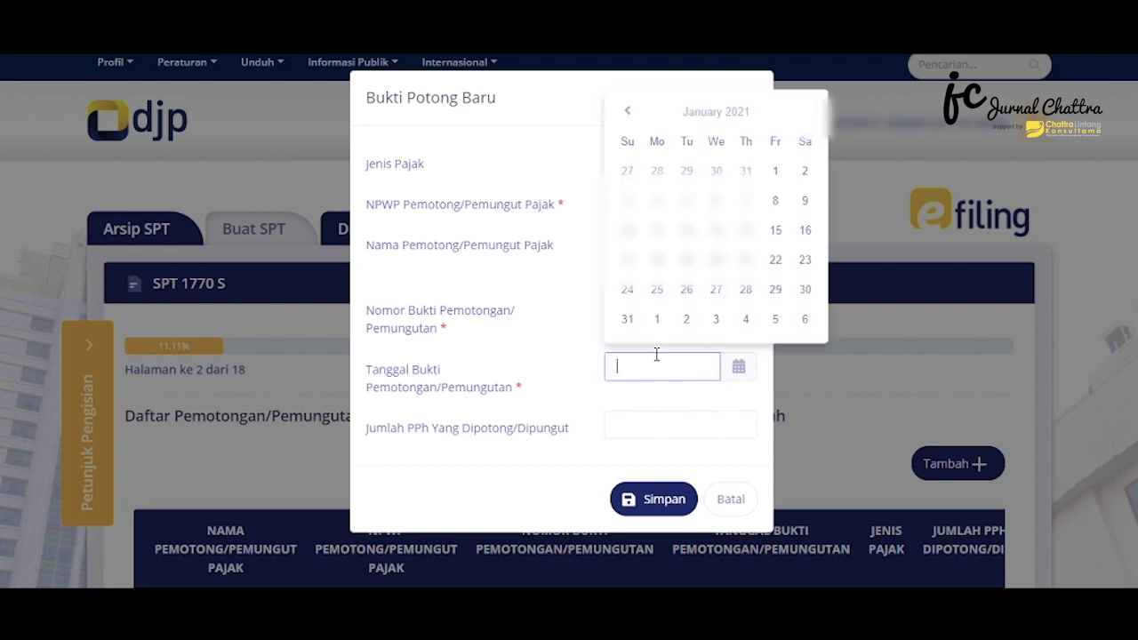
left_click(628, 111)
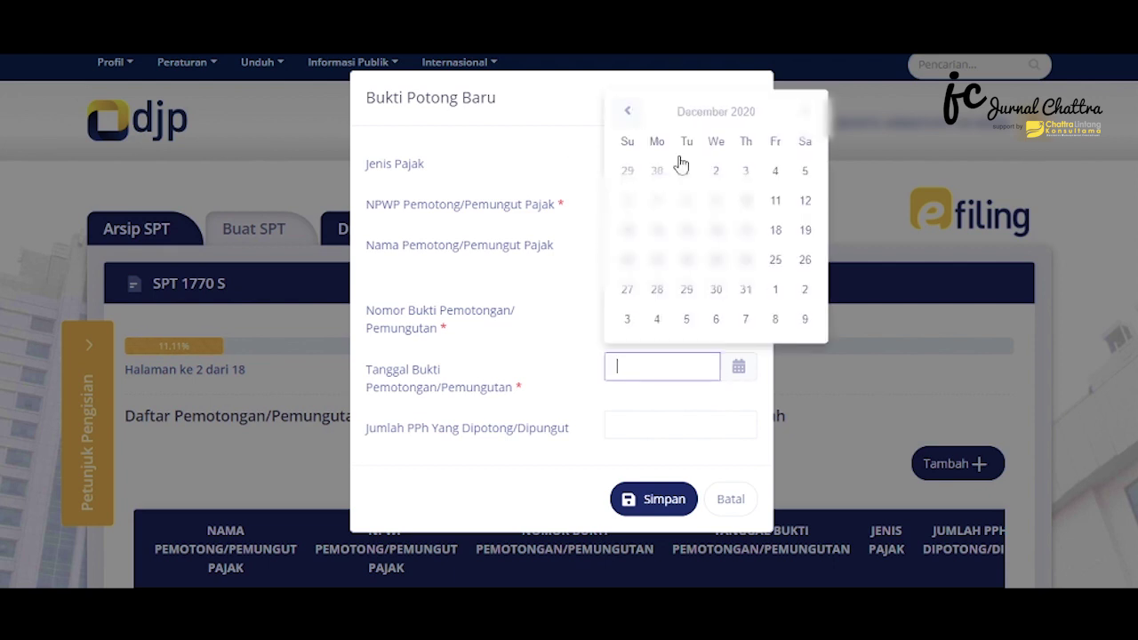
left_click(745, 289)
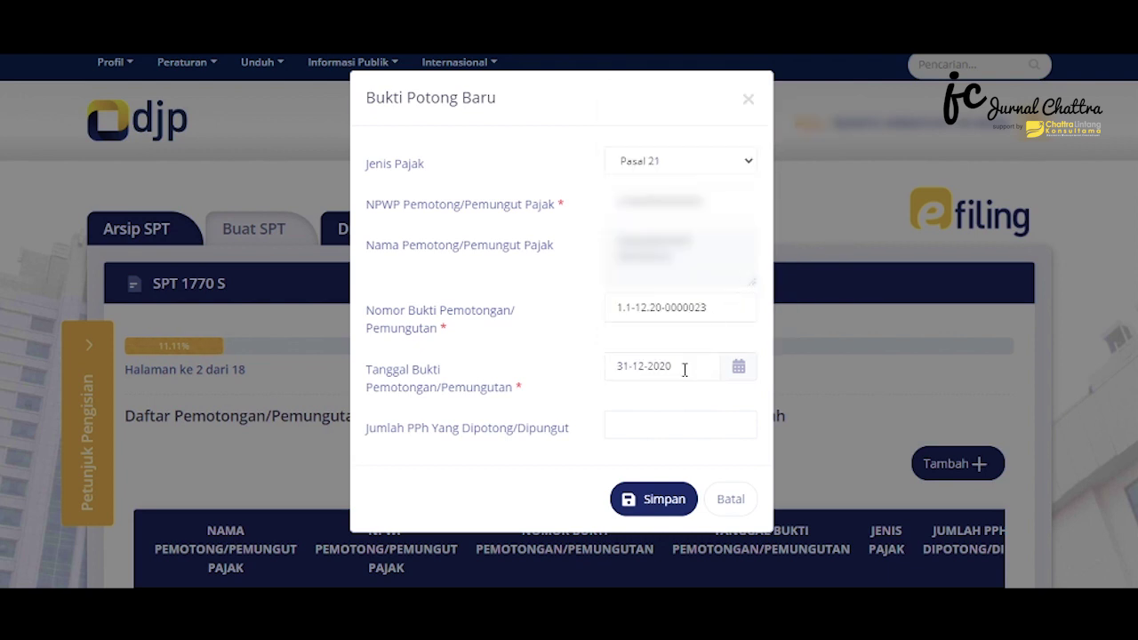
left_click(658, 418)
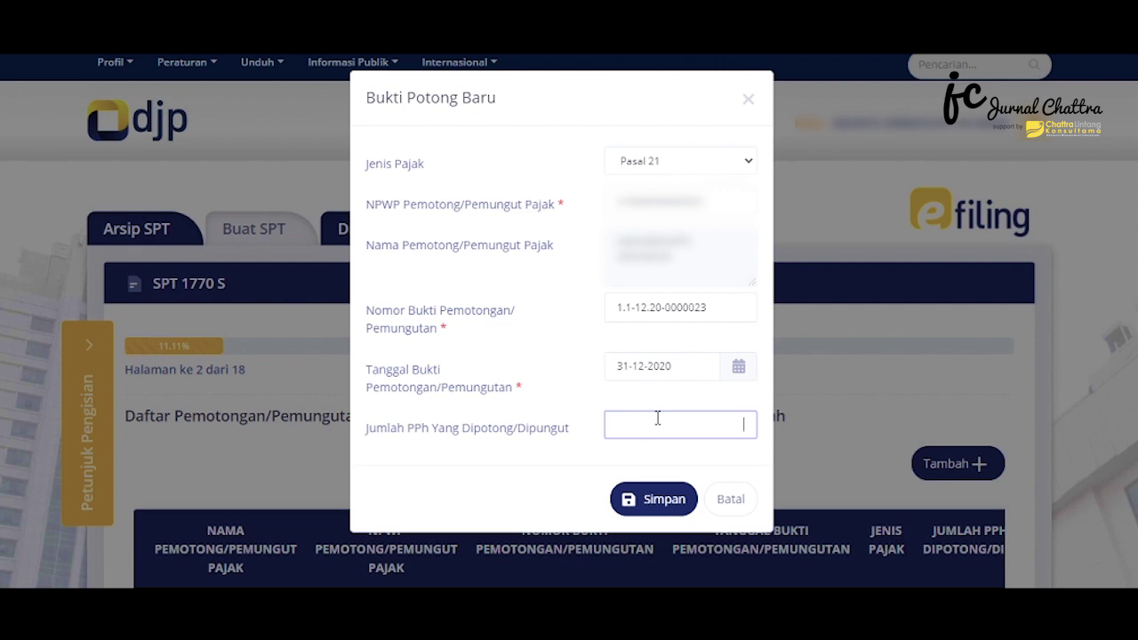
type("71.000")
left_click(662, 498)
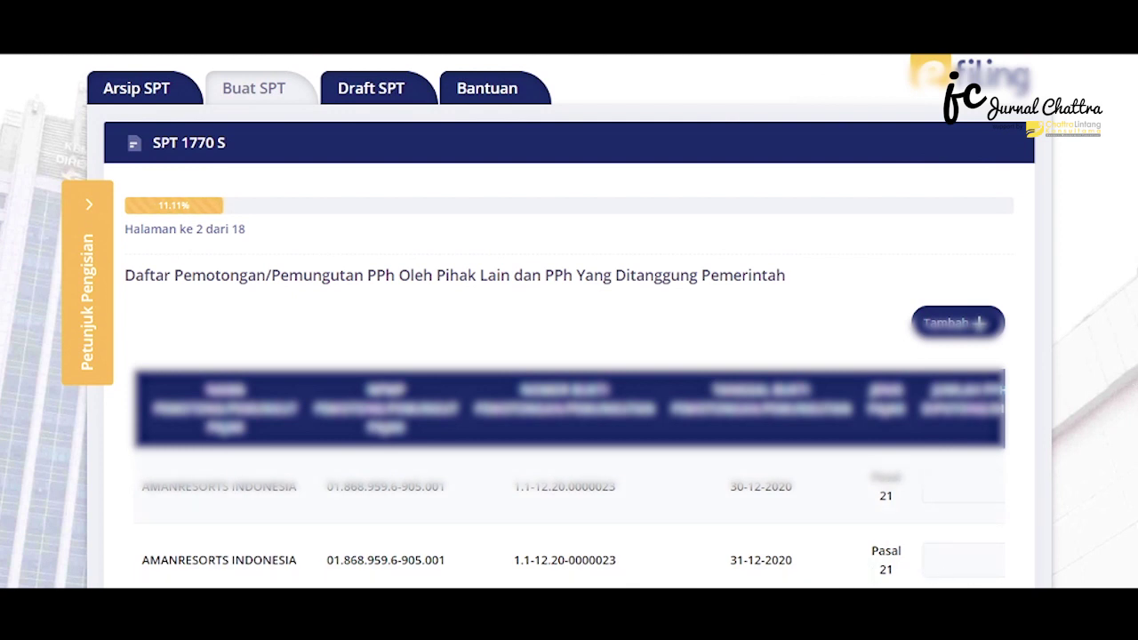
Delete the second withholding slip from the list and move on to page 3
scroll(569, 356, "down", 2)
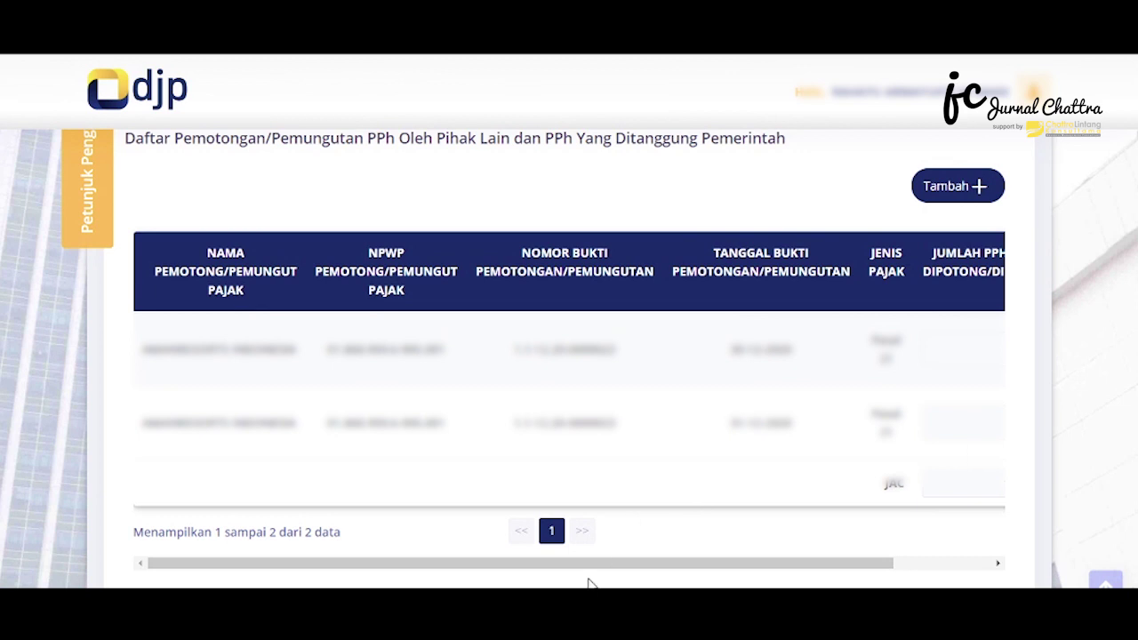
left_click_drag(588, 566, 844, 579)
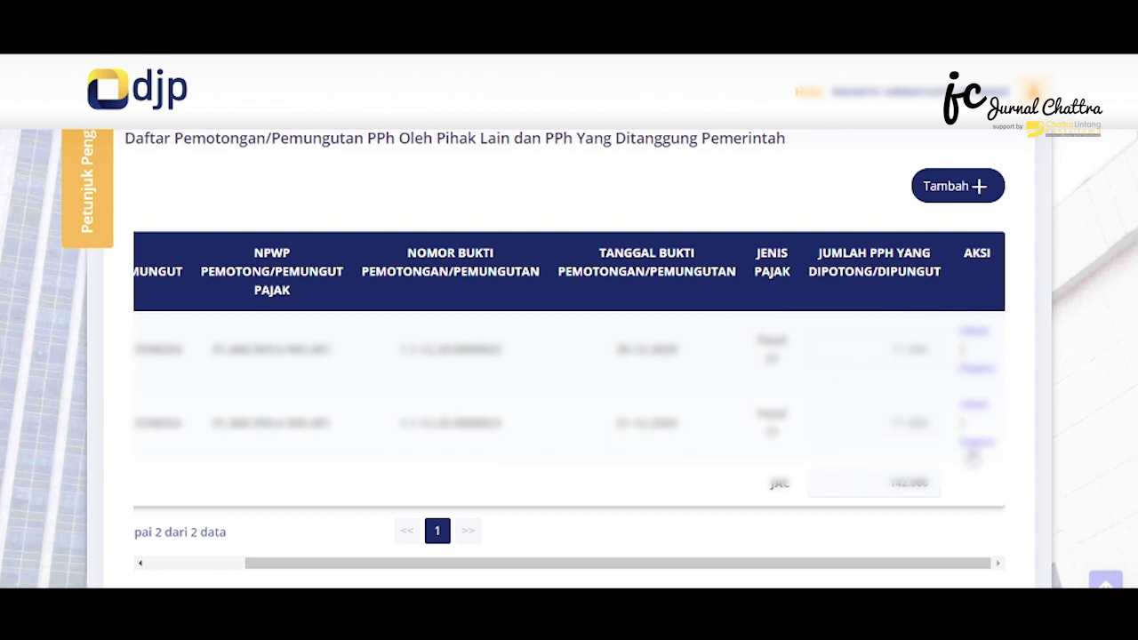
left_click(974, 443)
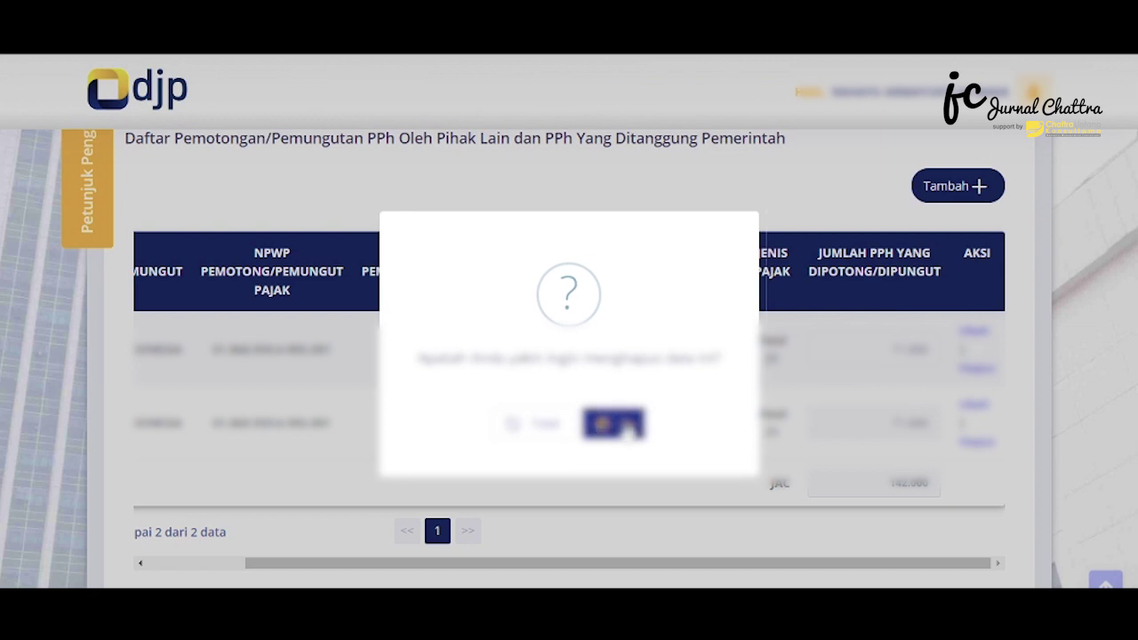
left_click(626, 428)
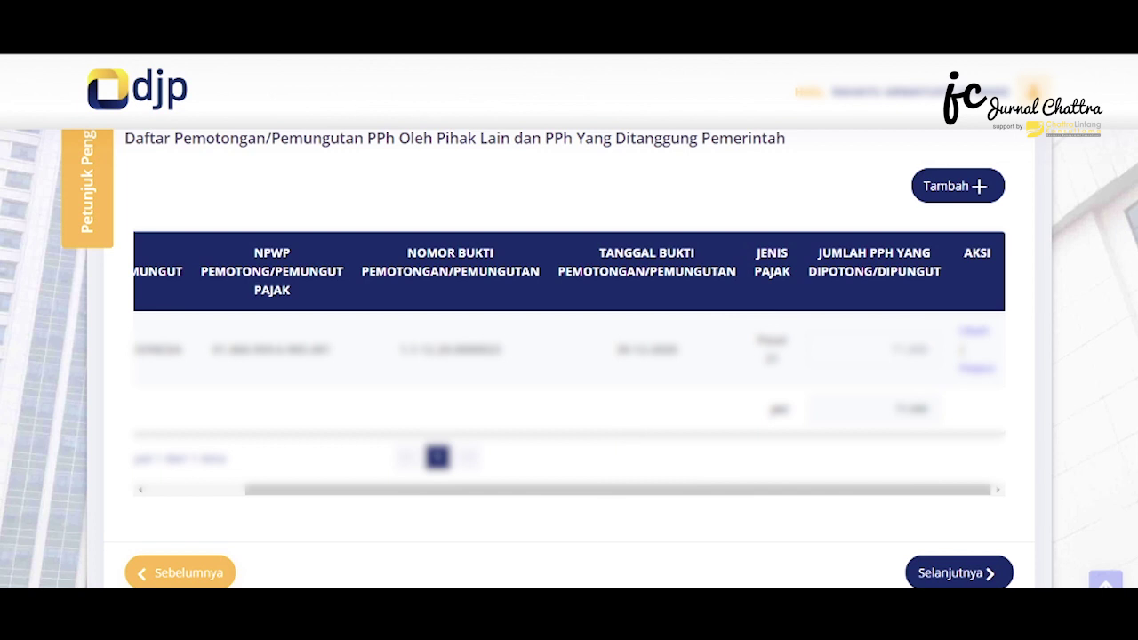
left_click(969, 574)
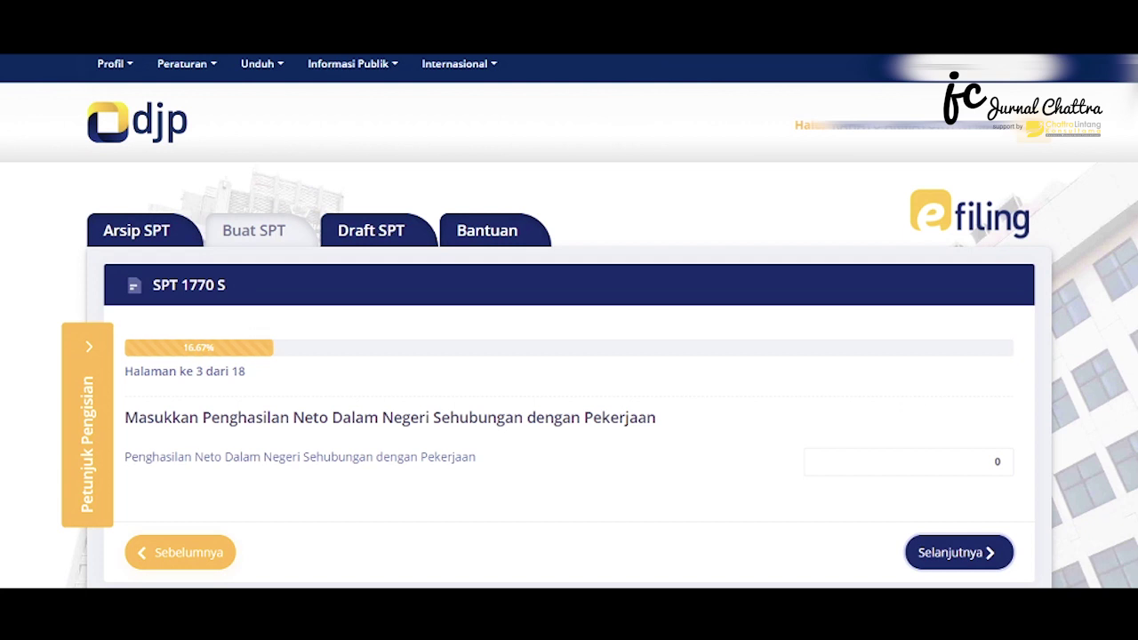
Enter 68.920.920 as domestic employment net income and continue to page 4
scroll(1131, 458, "down", 1)
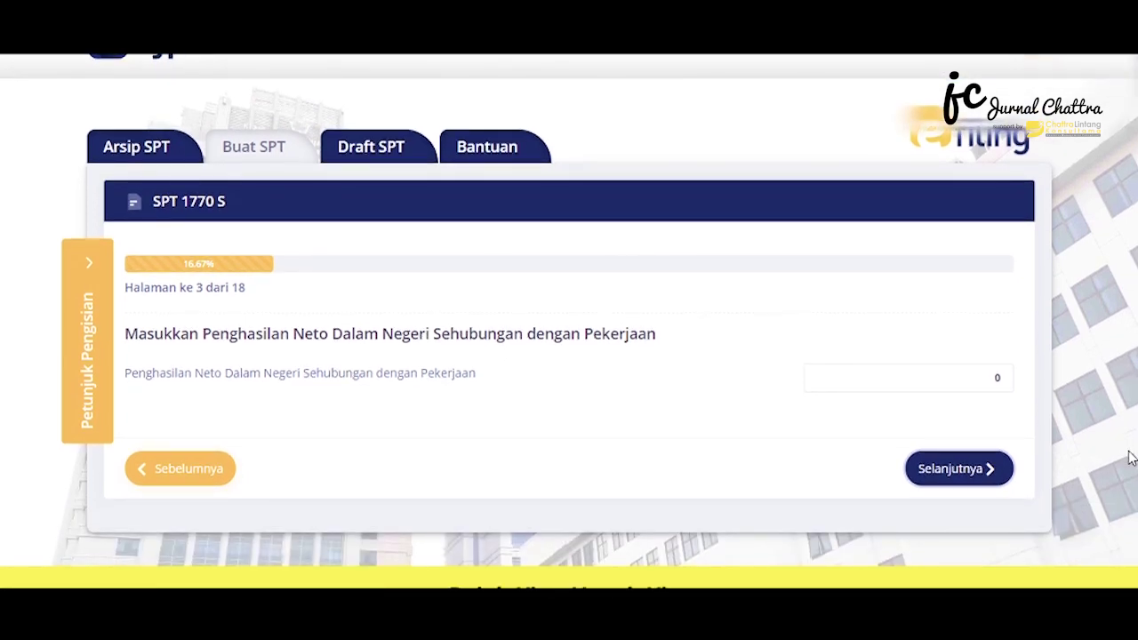
left_click(916, 374)
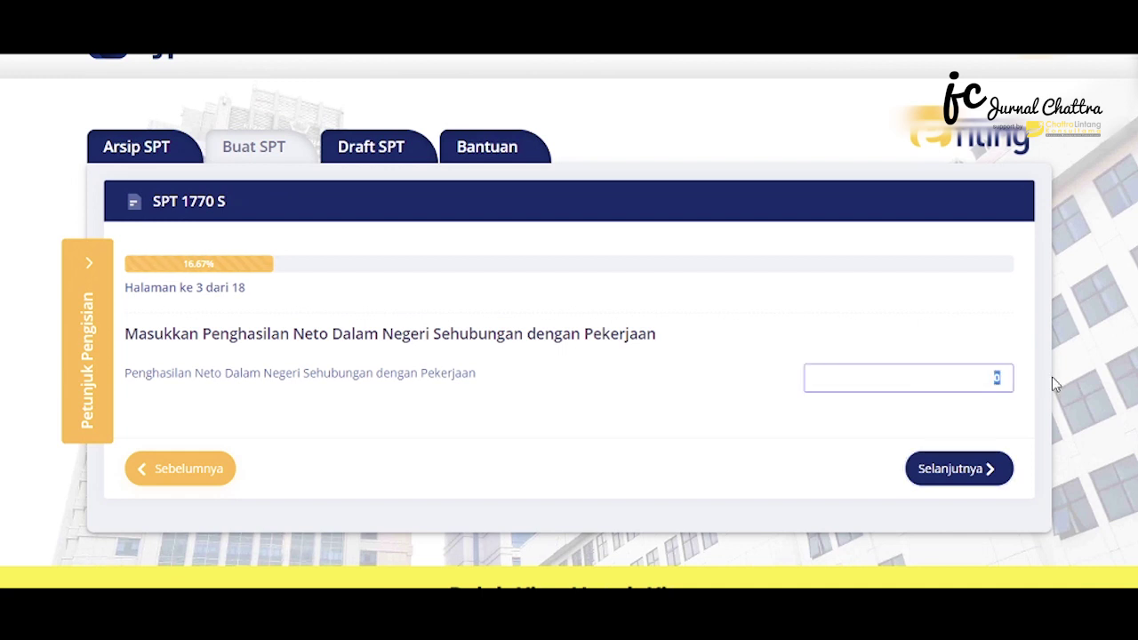
type("68.920.920")
left_click(968, 472)
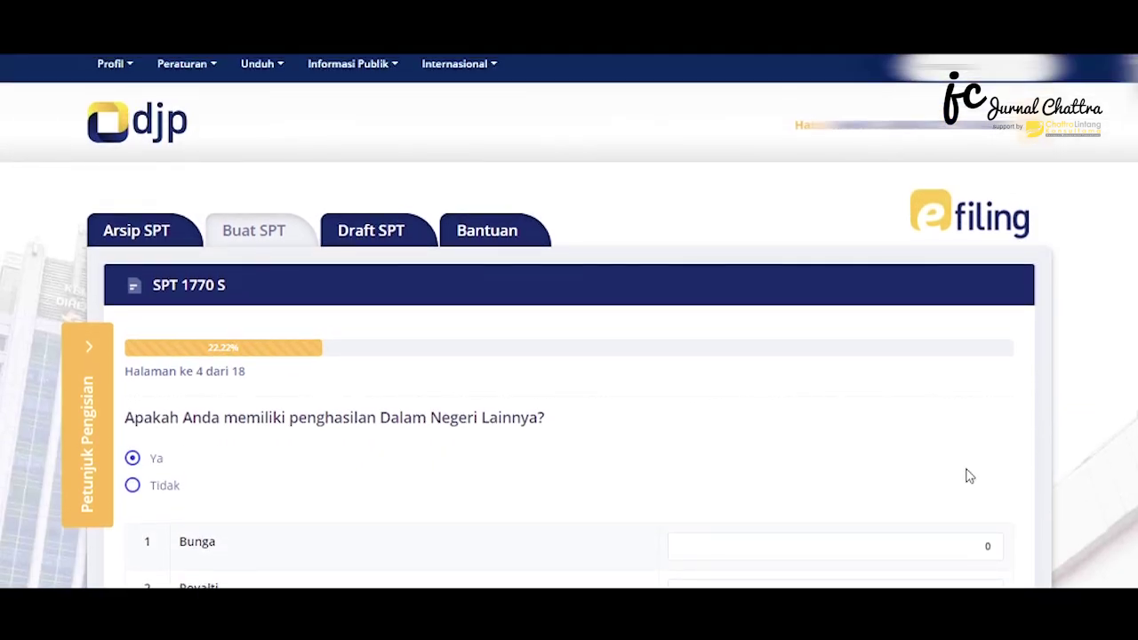
Answer Tidak to having other domestic income
scroll(569, 355, "down", 2)
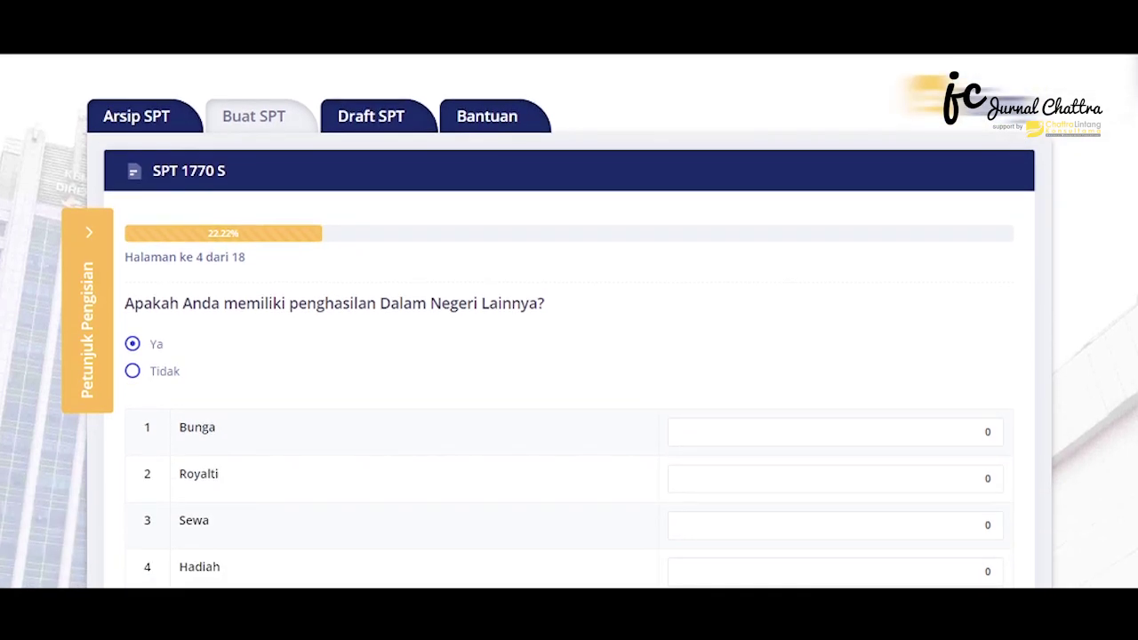
scroll(568, 320, "down", 2)
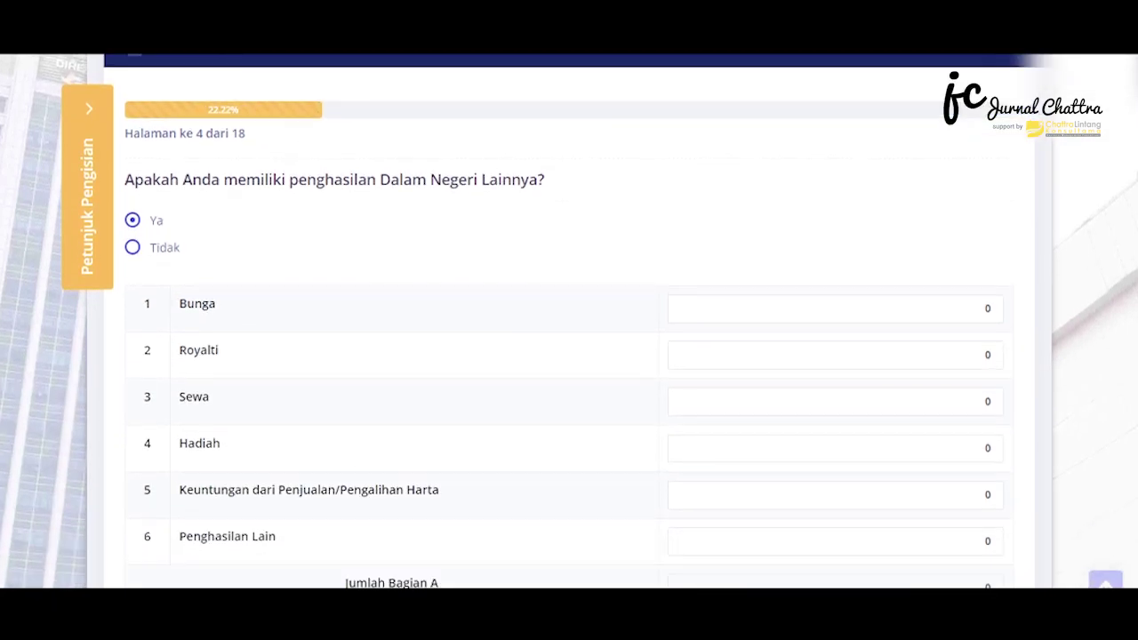
left_click(160, 249)
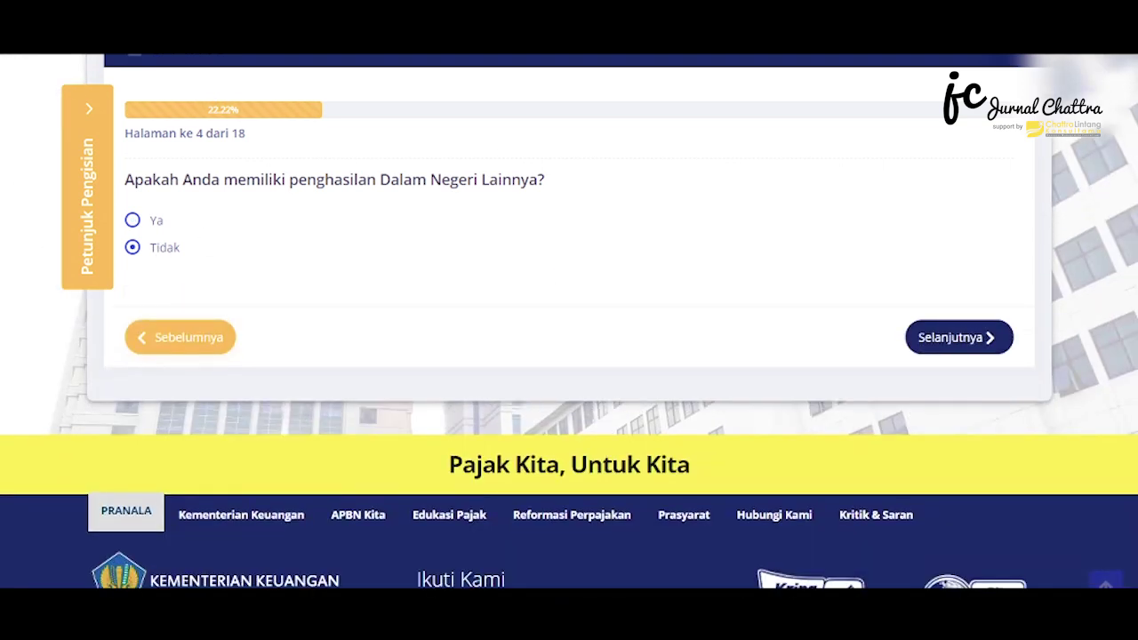
scroll(960, 336, "up", 1)
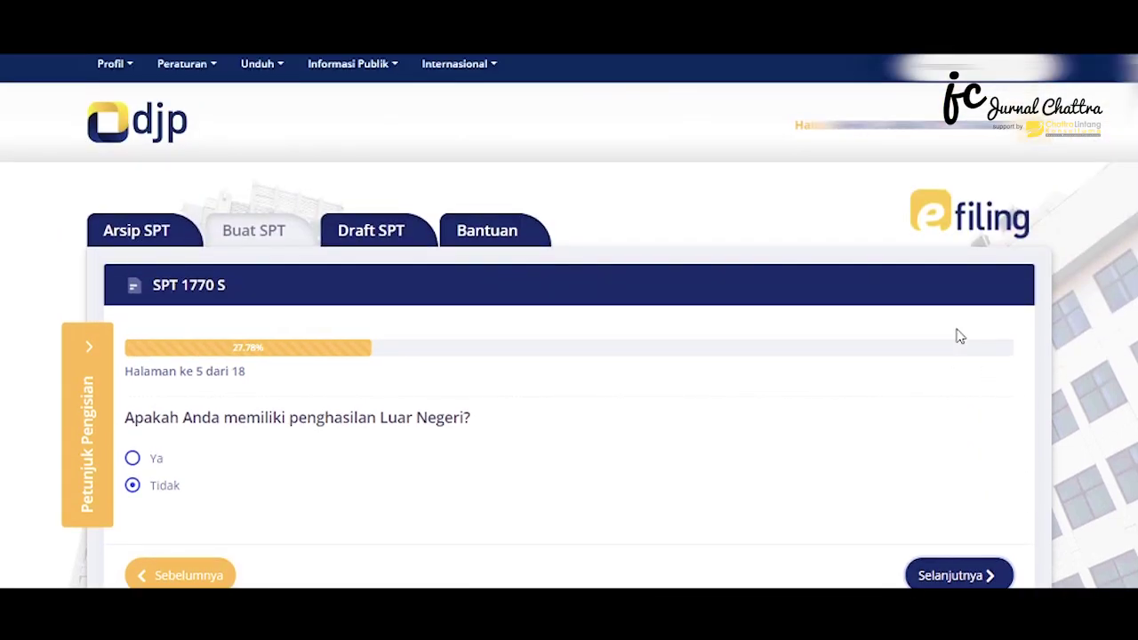
Answer Tidak to foreign income and continue to page 6
scroll(978, 400, "down", 1)
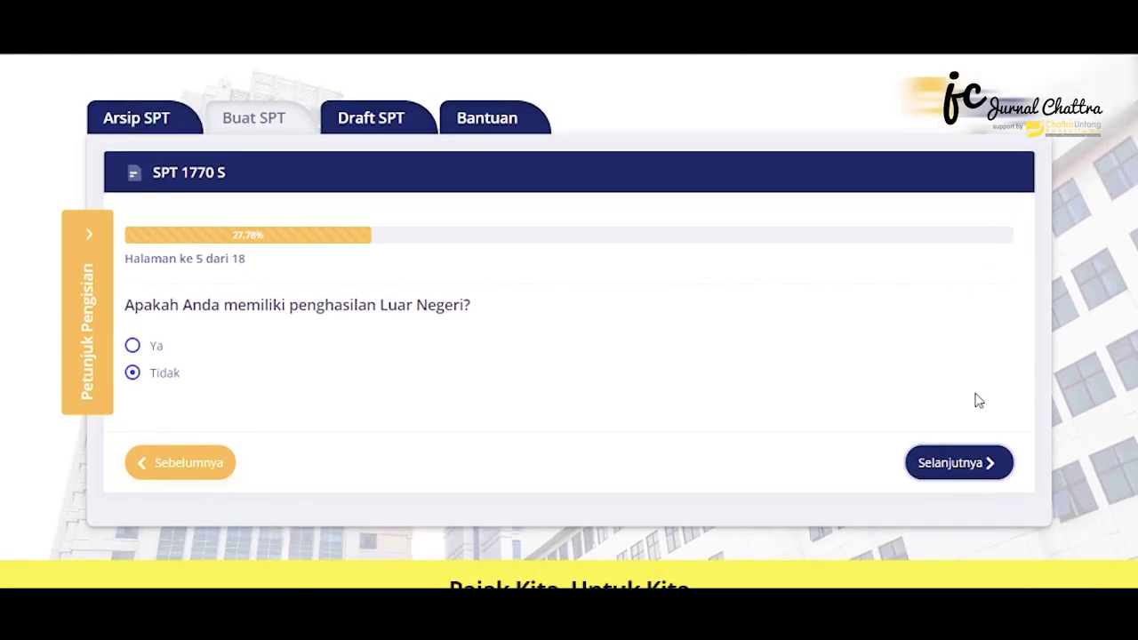
left_click(132, 385)
left_click(940, 463)
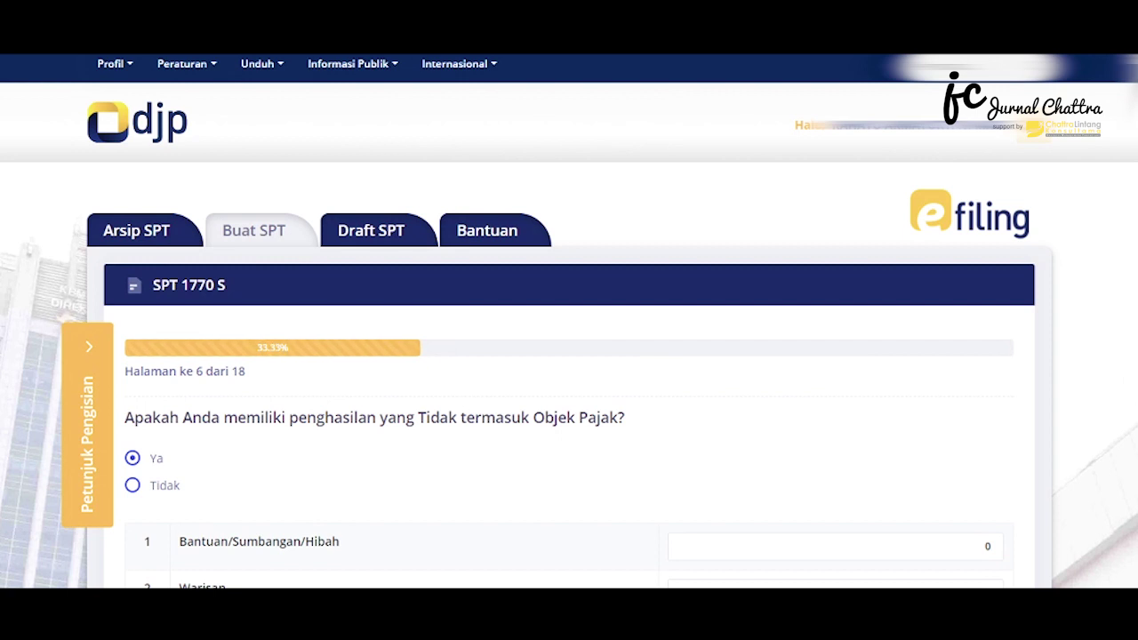
Answer Tidak to non-taxable income and continue to page 7
scroll(376, 272, "down", 3)
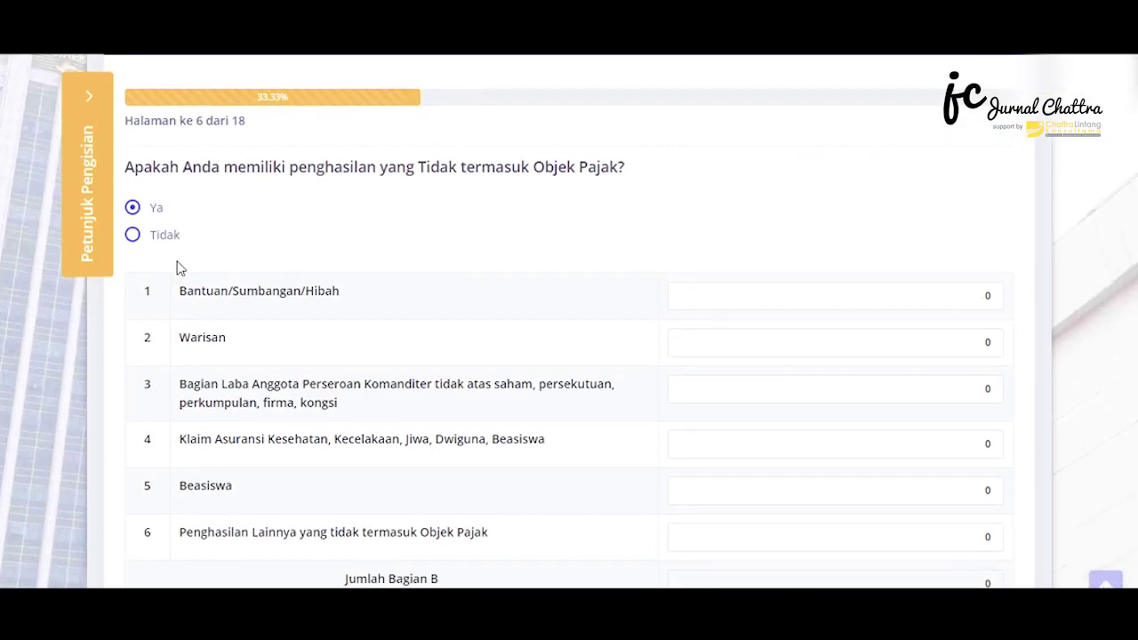
left_click(132, 235)
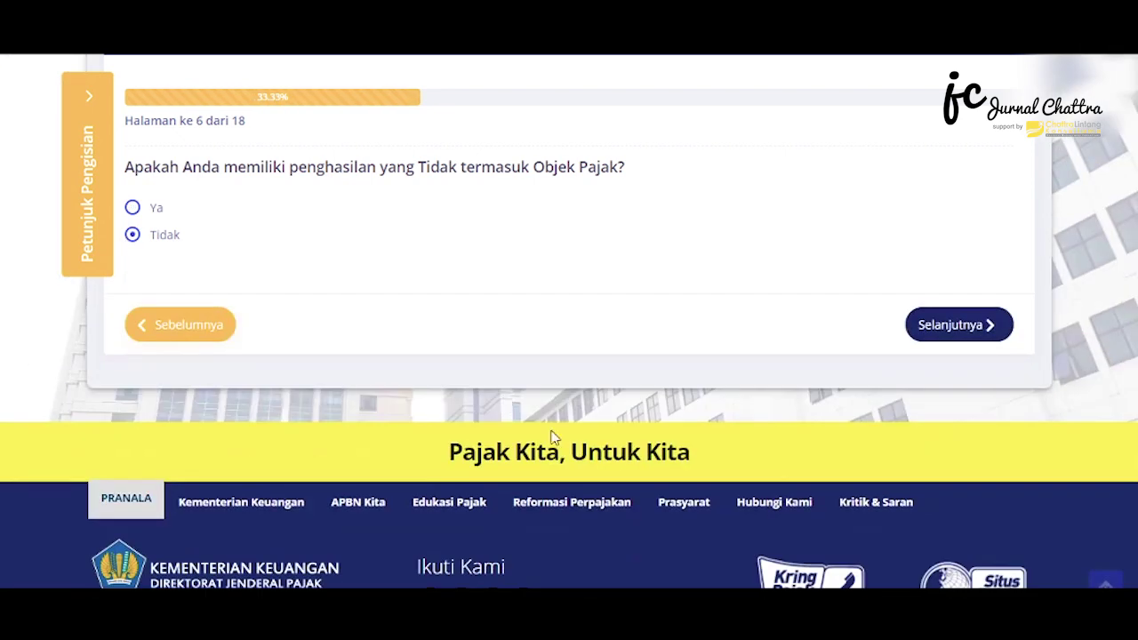
left_click(953, 336)
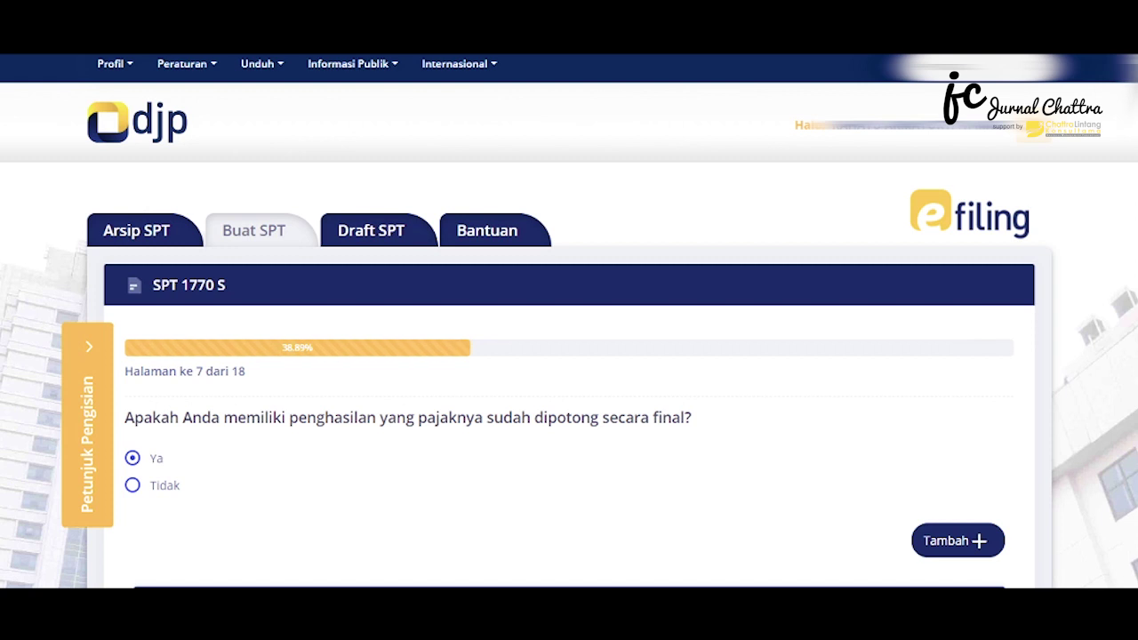
scroll(569, 320, "down", 1)
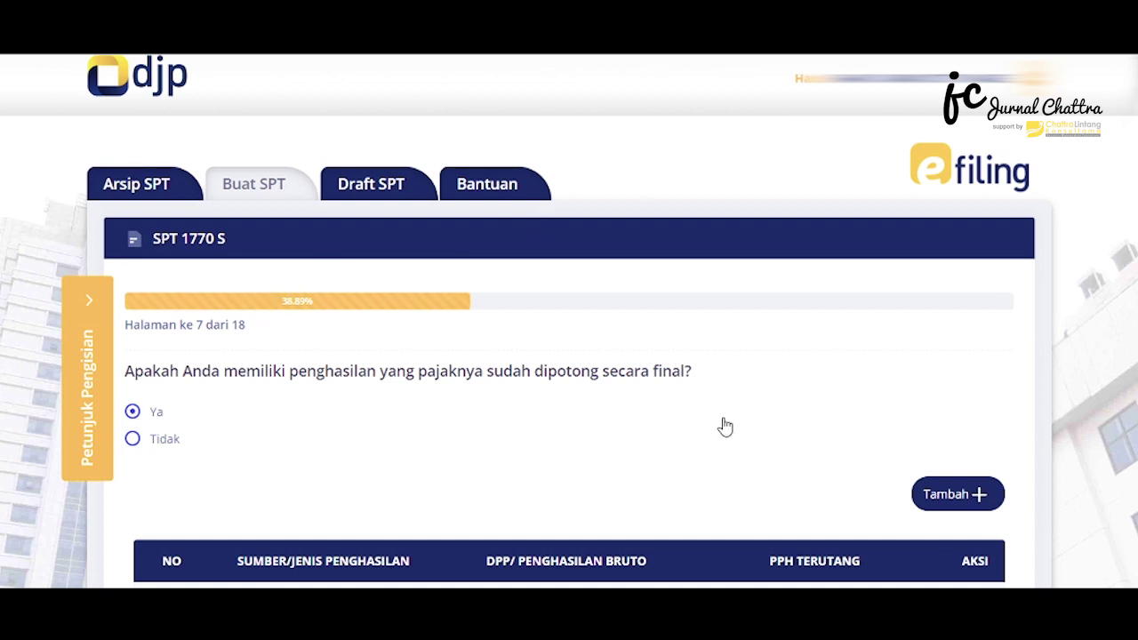
Add a Pesangon final-taxed entry: gross 157.864.928, tax 11.179.739; save and continue
left_click(950, 495)
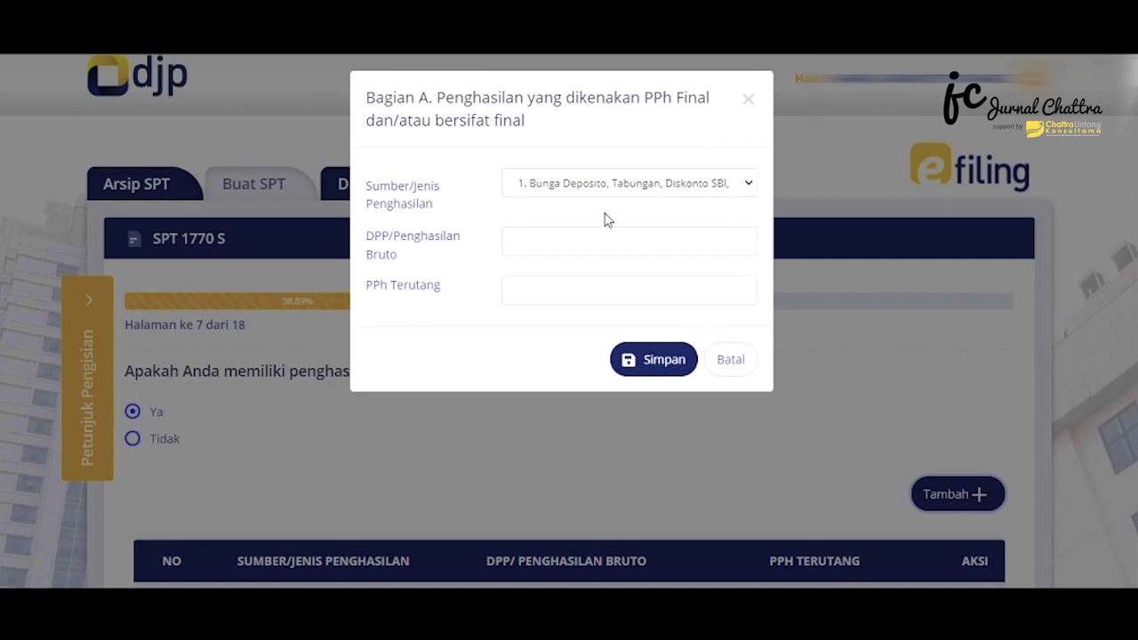
left_click(578, 189)
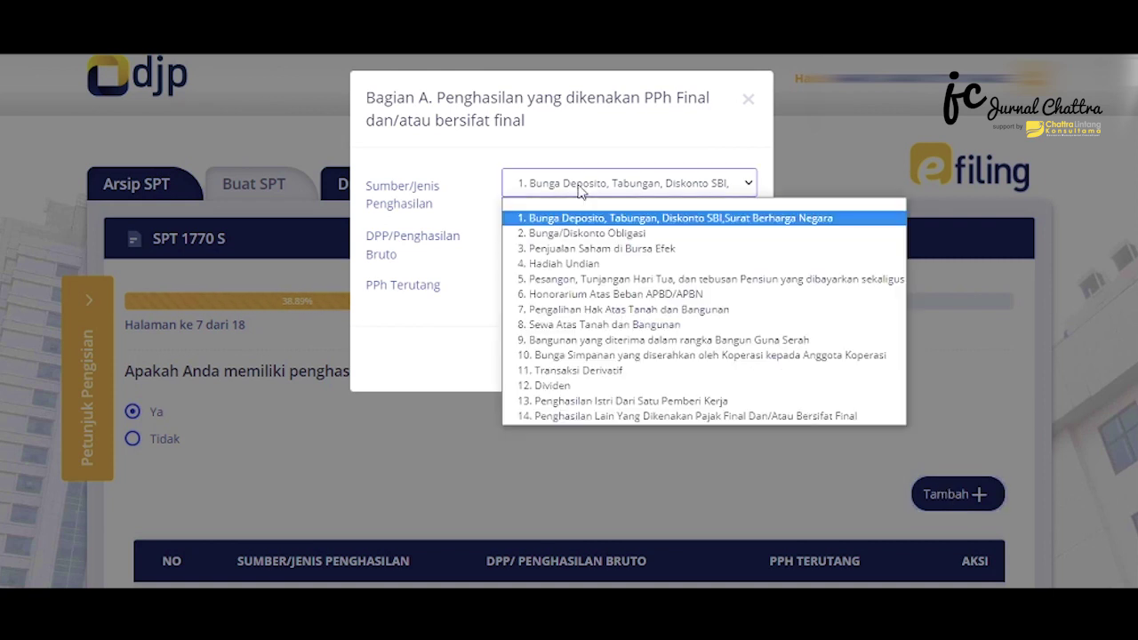
left_click(611, 280)
left_click(555, 251)
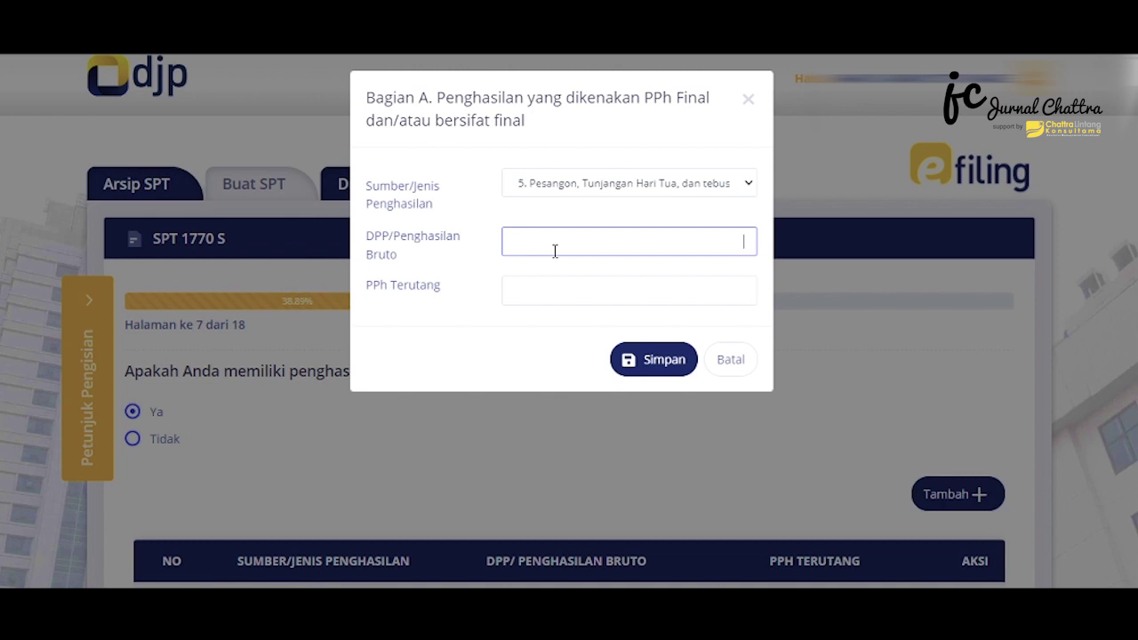
type("157.864.928")
left_click(654, 286)
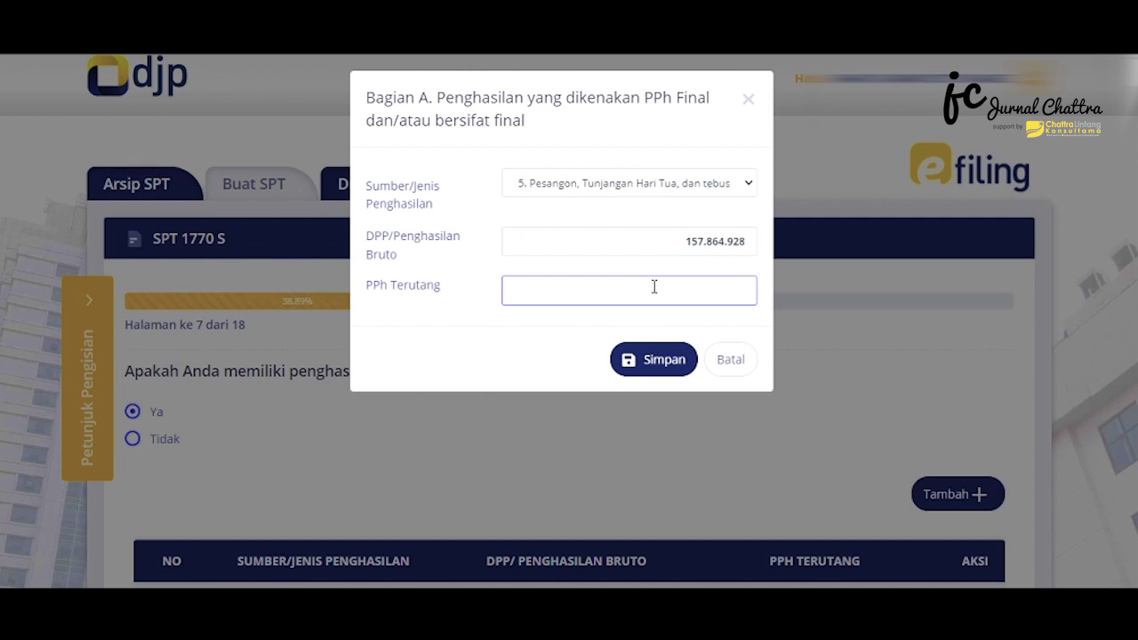
type("1.179.739")
left_click(655, 359)
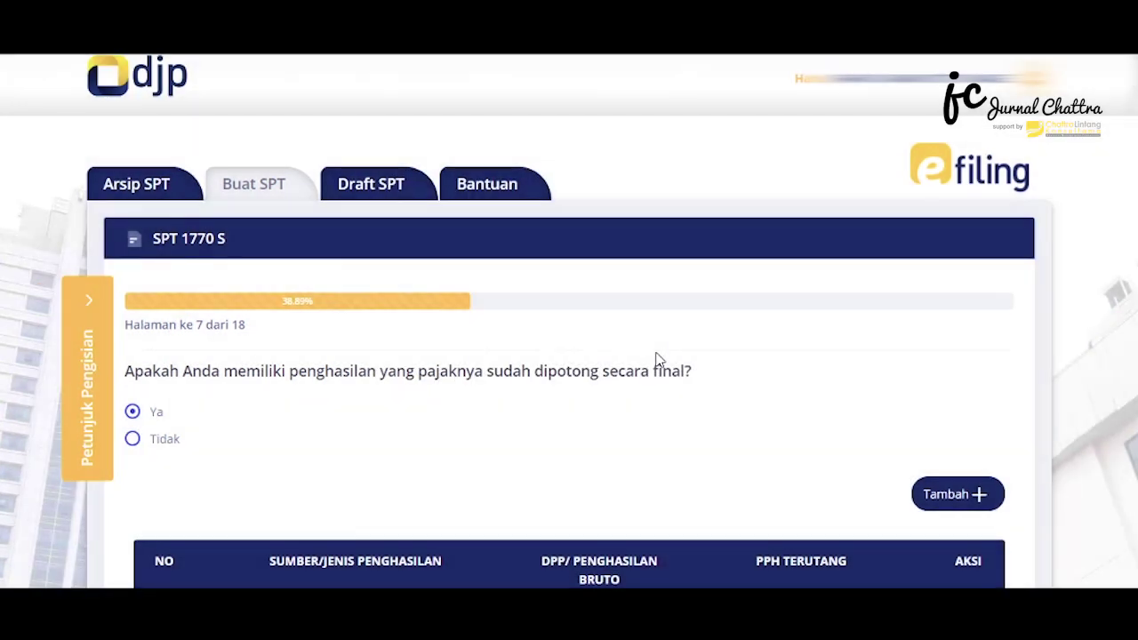
scroll(1117, 355, "down", 3)
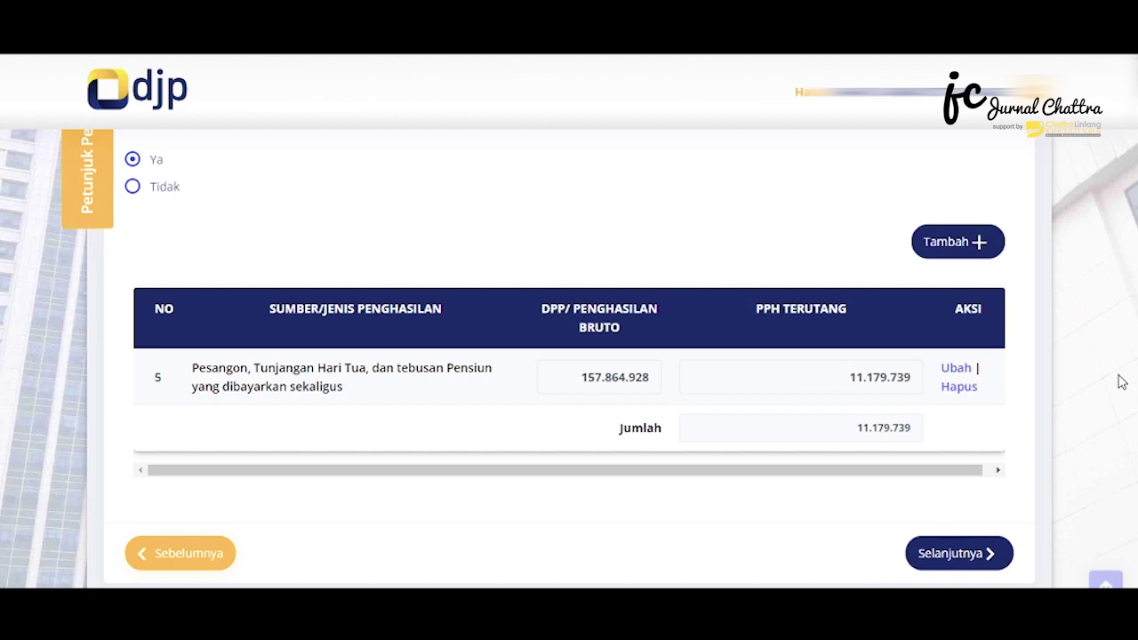
left_click(956, 553)
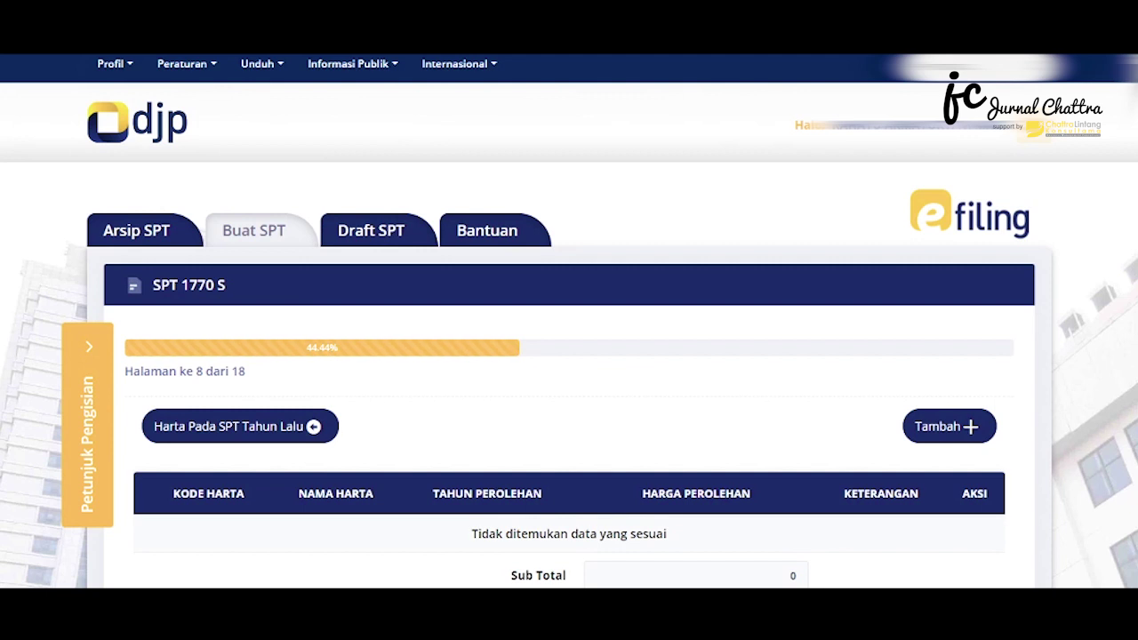
Import last year's five assets (sub total 388.344.880) and continue to the debts page
scroll(569, 320, "down", 3)
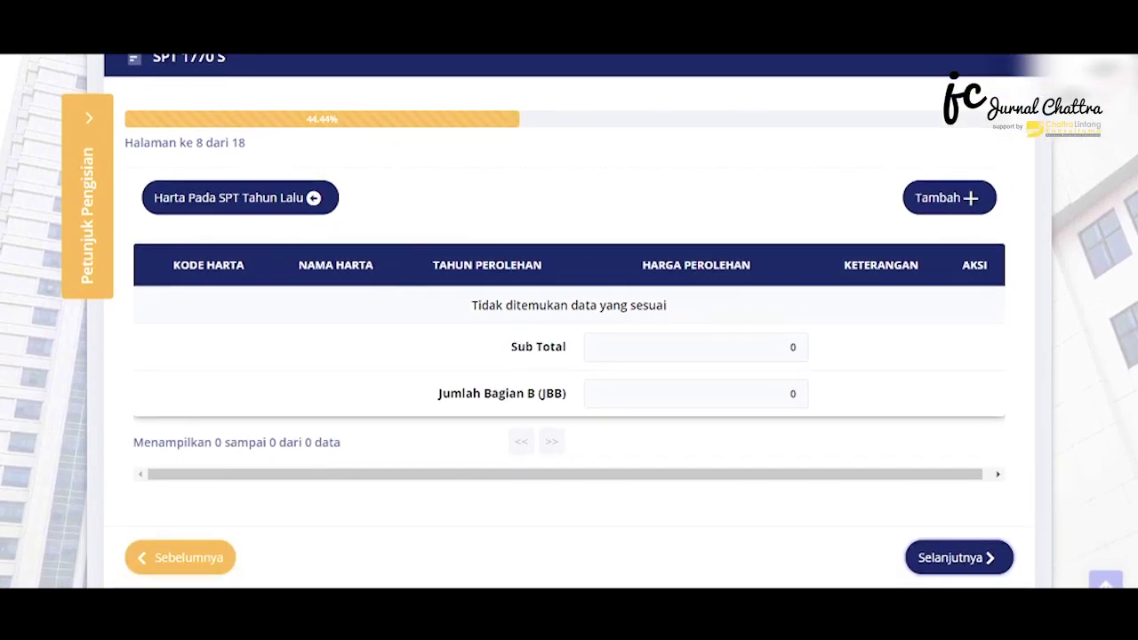
scroll(569, 320, "down", 1)
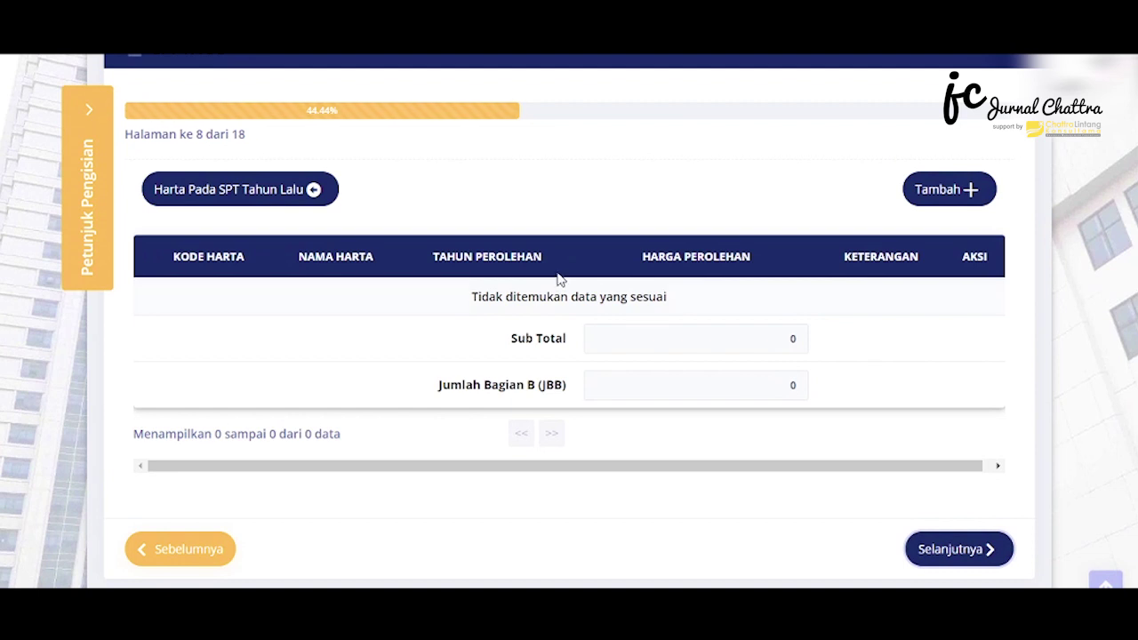
left_click(205, 196)
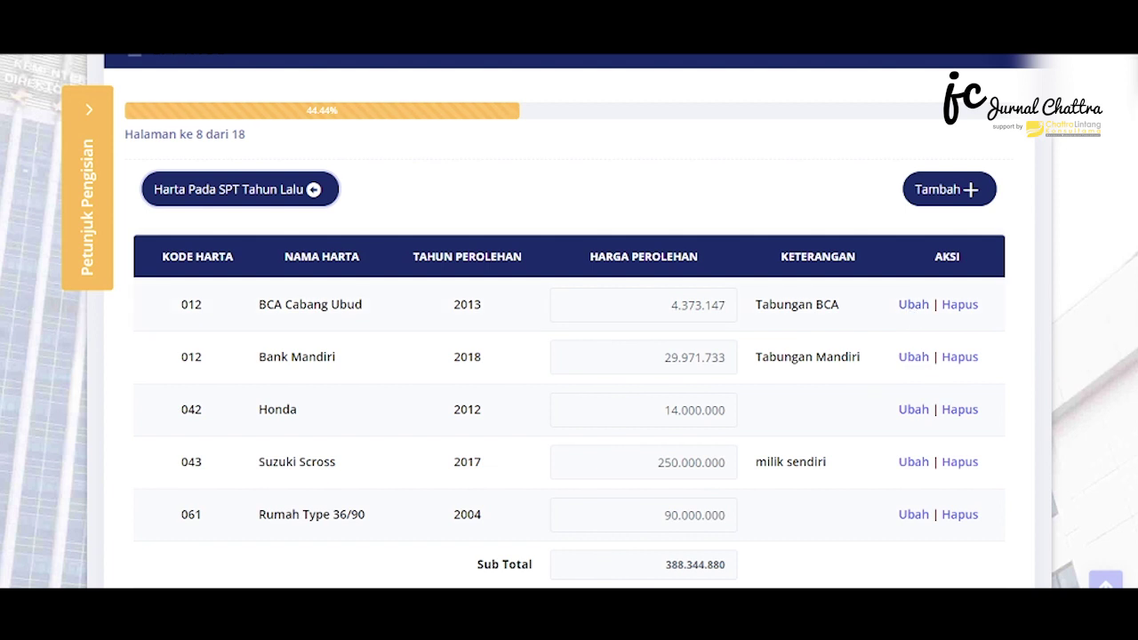
scroll(569, 356, "down", 2)
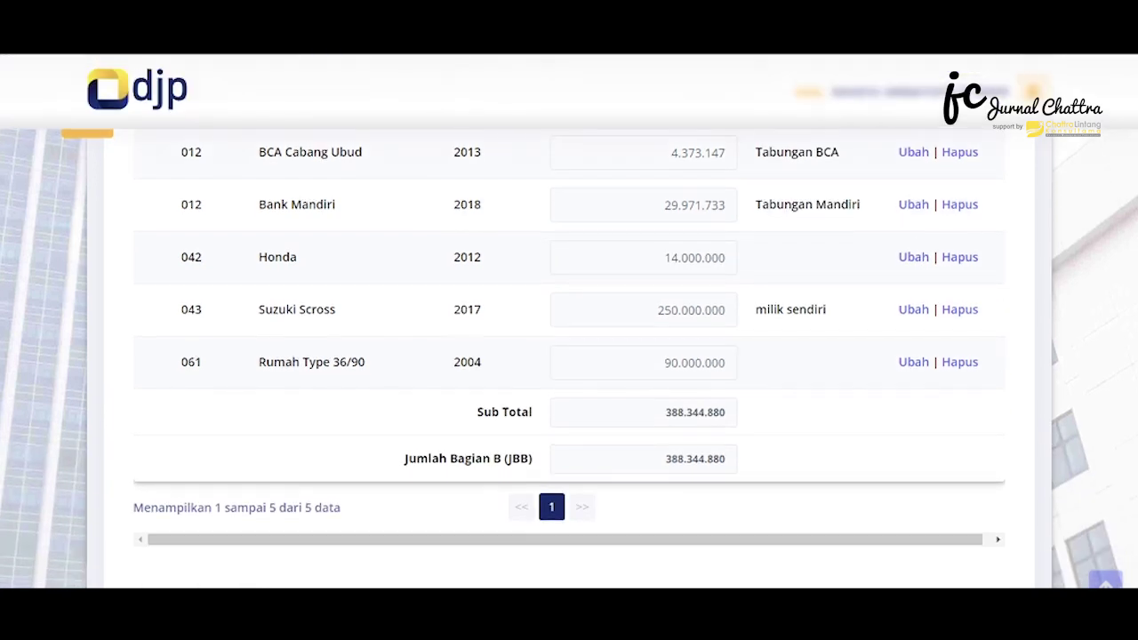
scroll(569, 355, "up", 2)
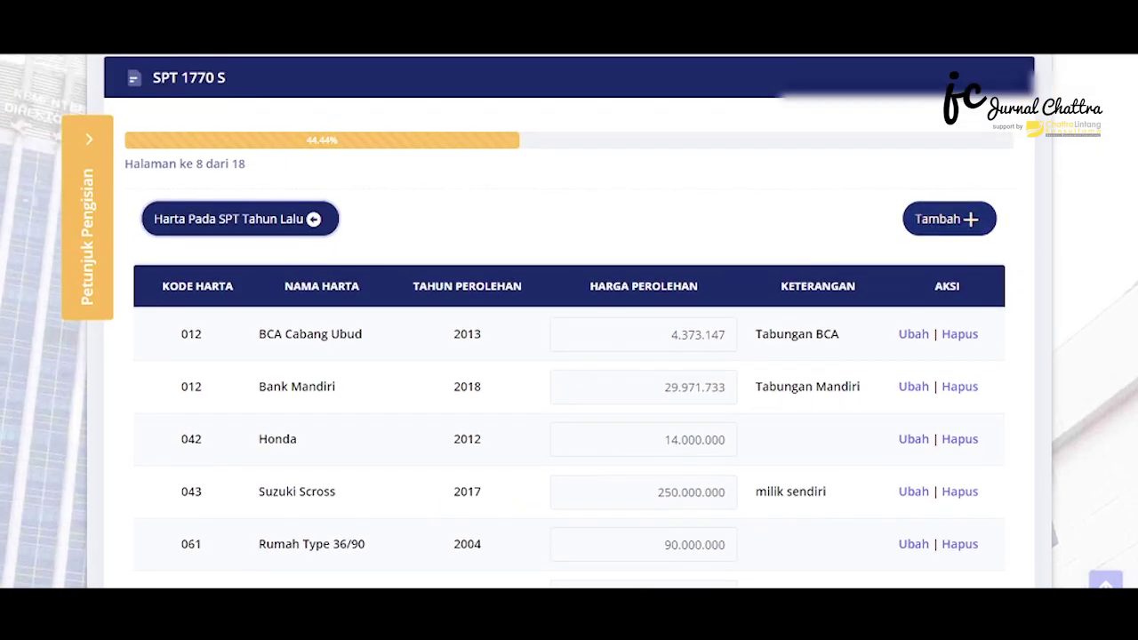
scroll(569, 356, "down", 1)
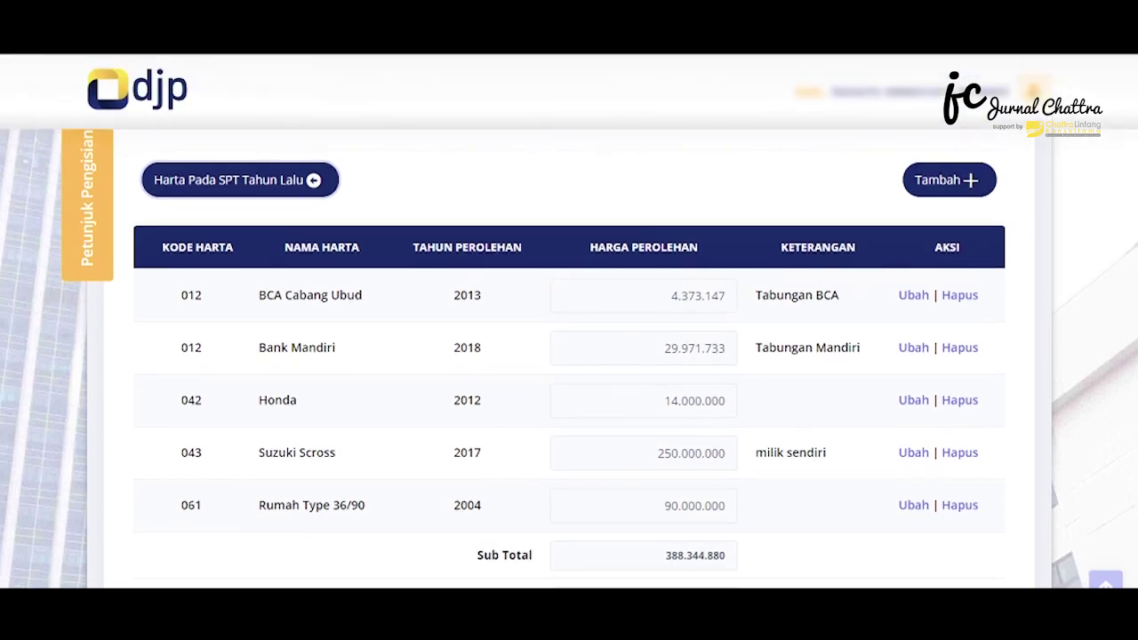
scroll(569, 356, "down", 2)
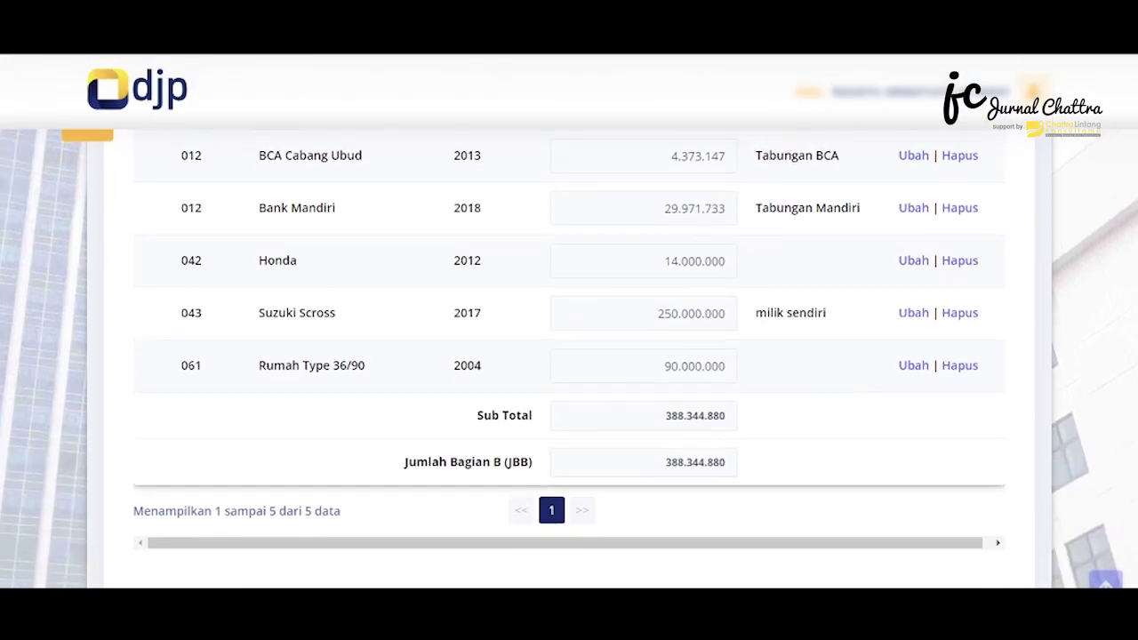
scroll(569, 356, "down", 2)
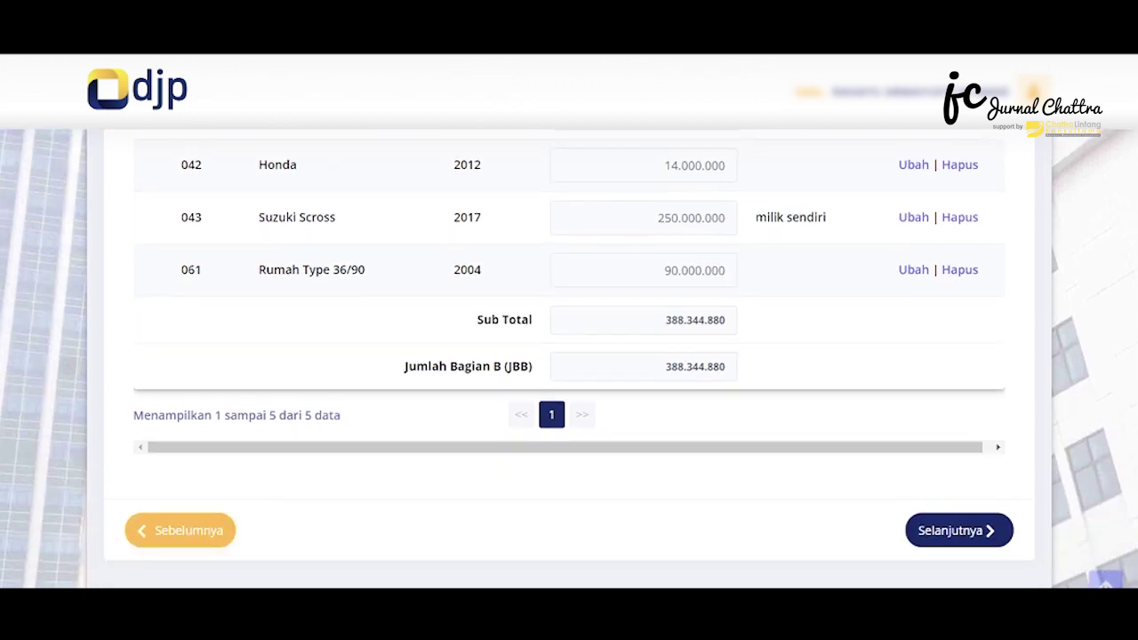
left_click(959, 531)
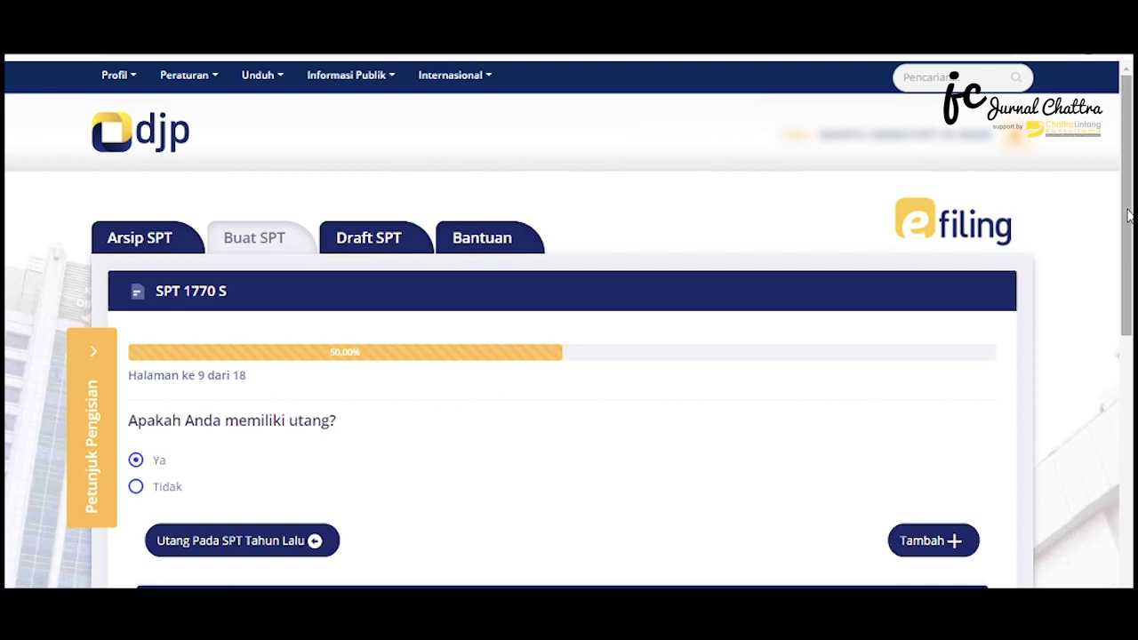
Try importing last year's debts, dismiss the none-found notice, answer Tidak, and continue
left_click_drag(1127, 215, 1122, 279)
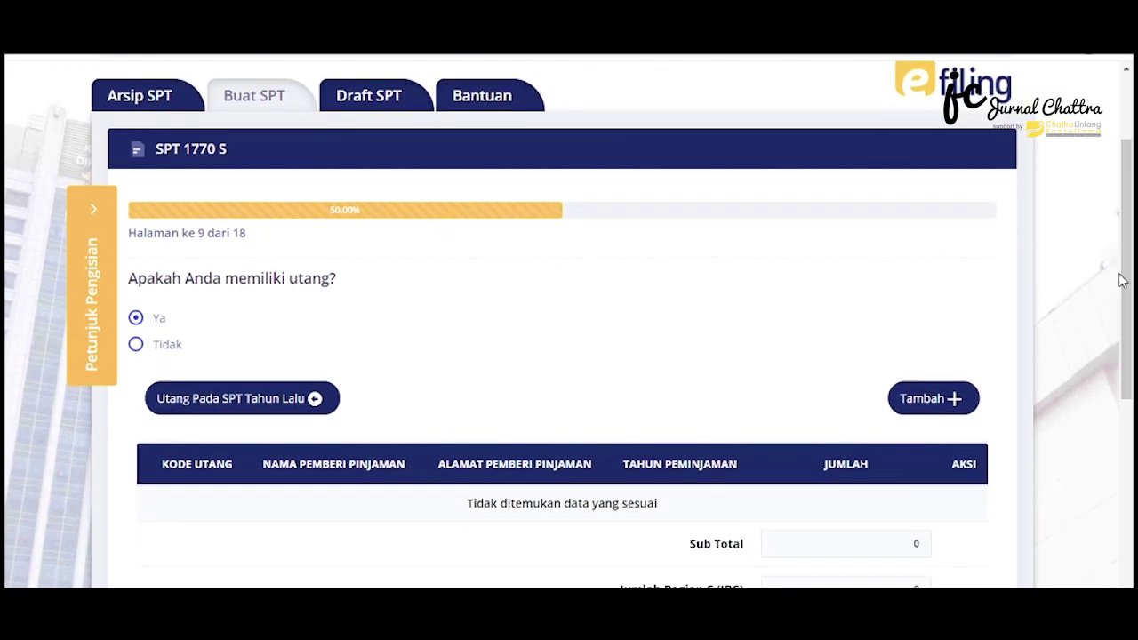
left_click(278, 400)
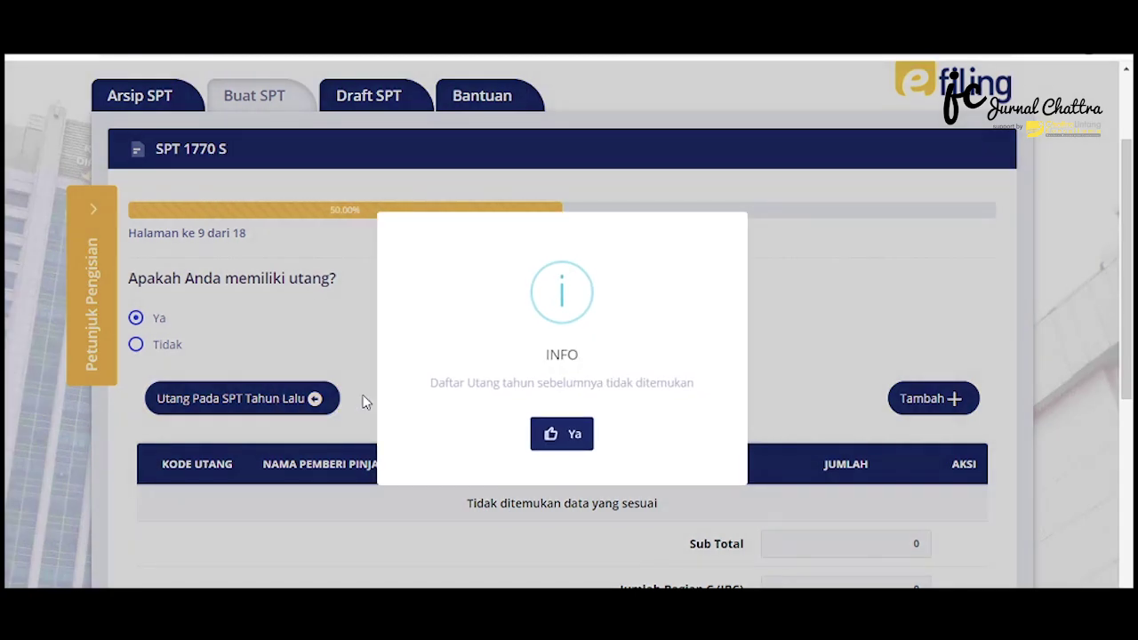
left_click(573, 432)
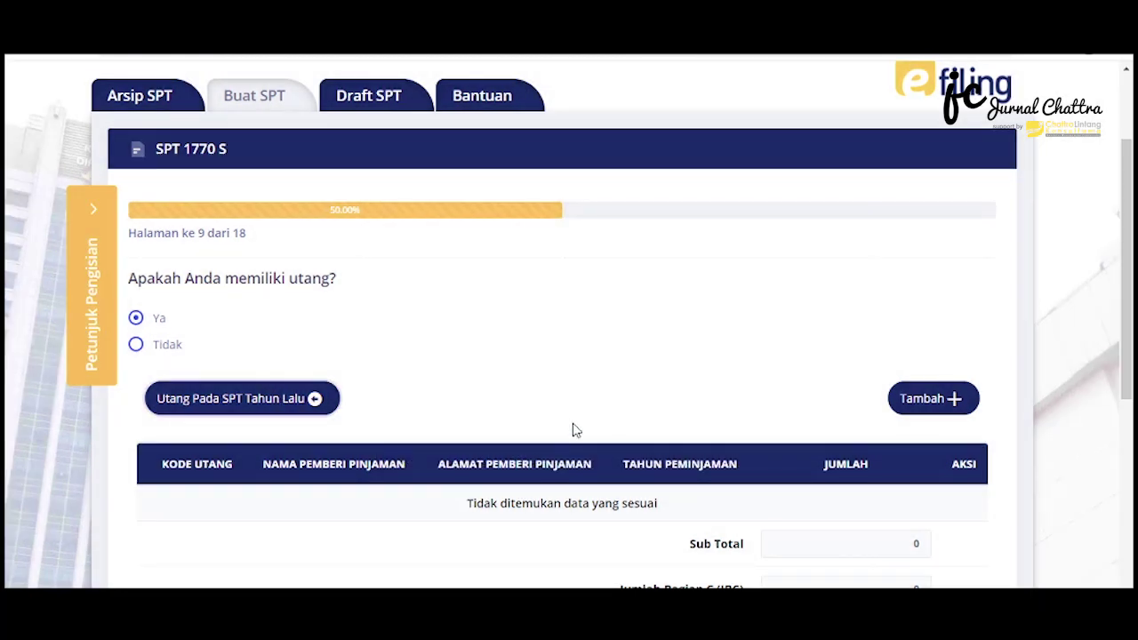
left_click(167, 354)
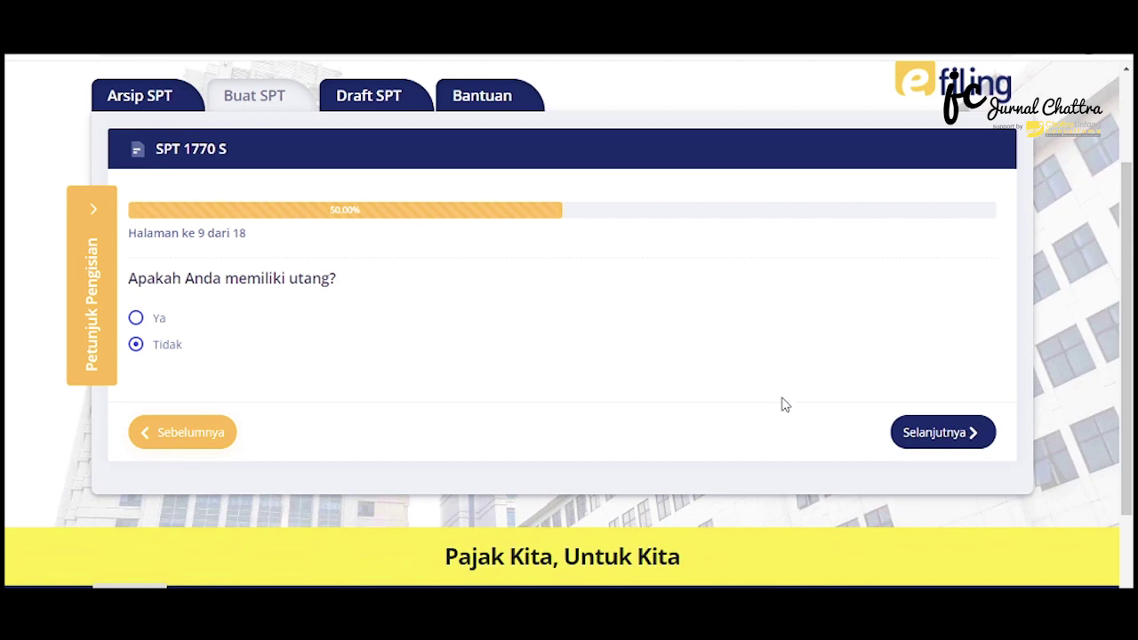
left_click(948, 448)
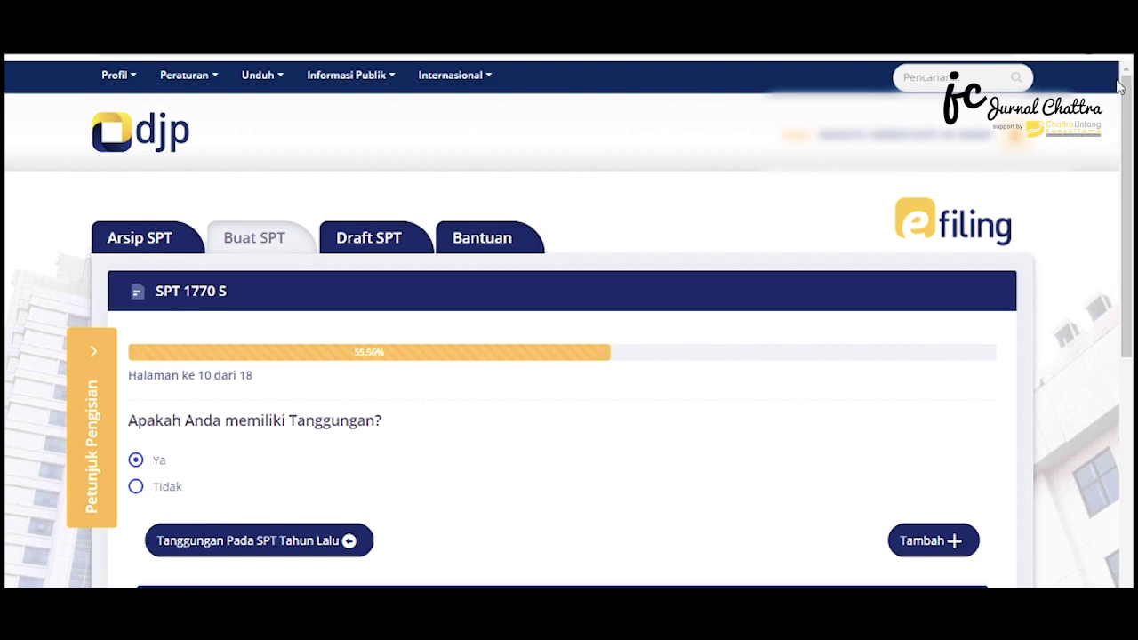
Import last year's three dependants into the table and continue to the zakat page
left_click_drag(1129, 149, 1129, 230)
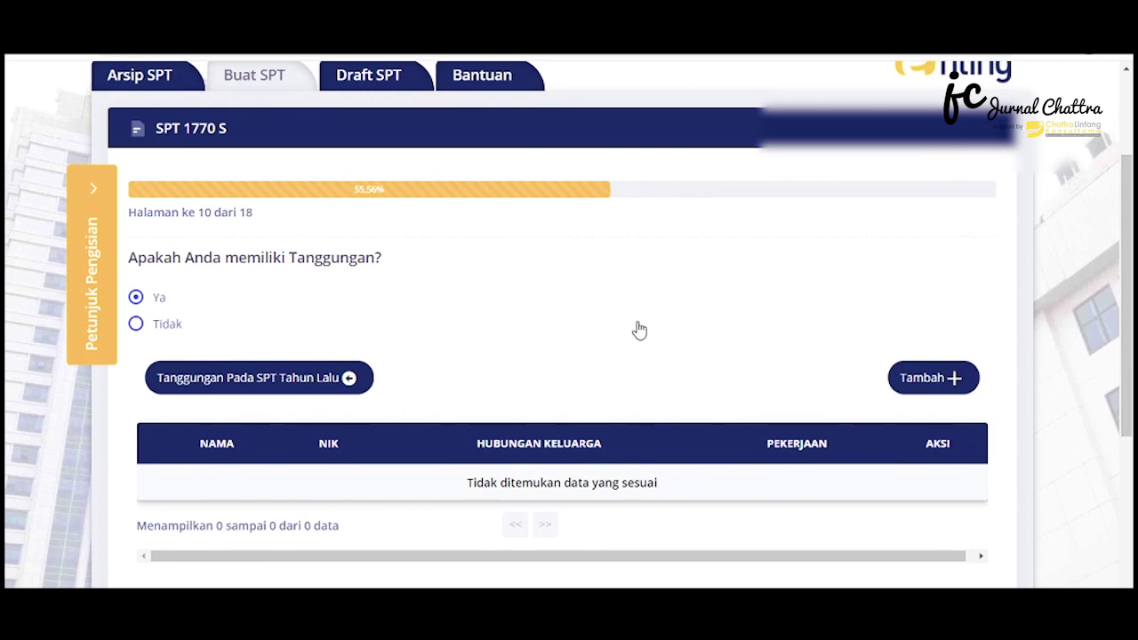
left_click(283, 378)
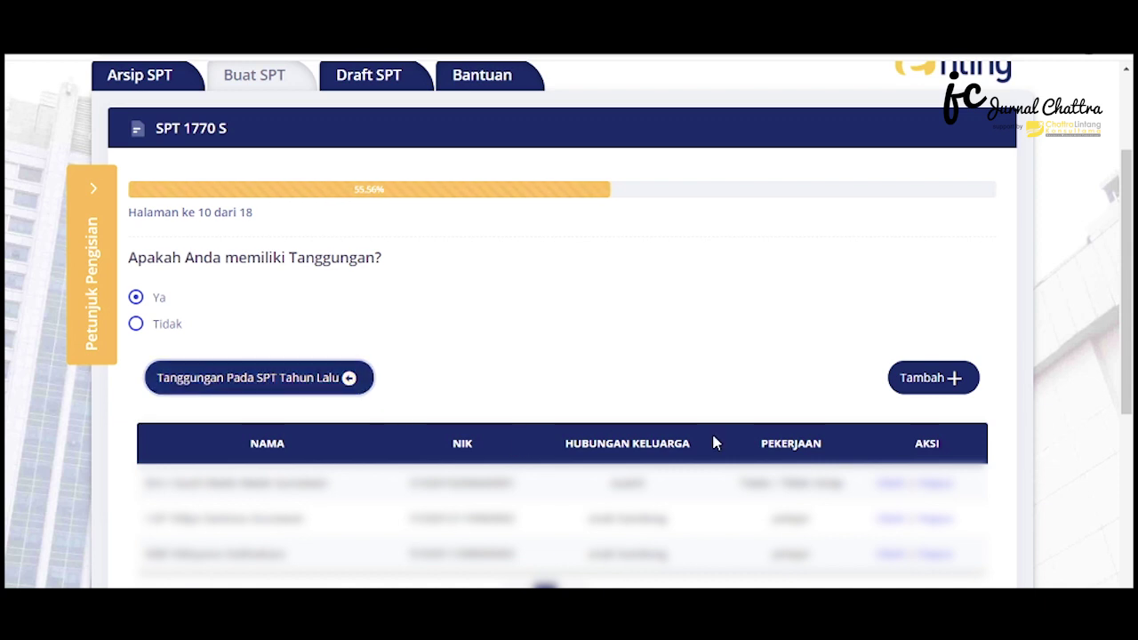
left_click_drag(1130, 340, 1130, 398)
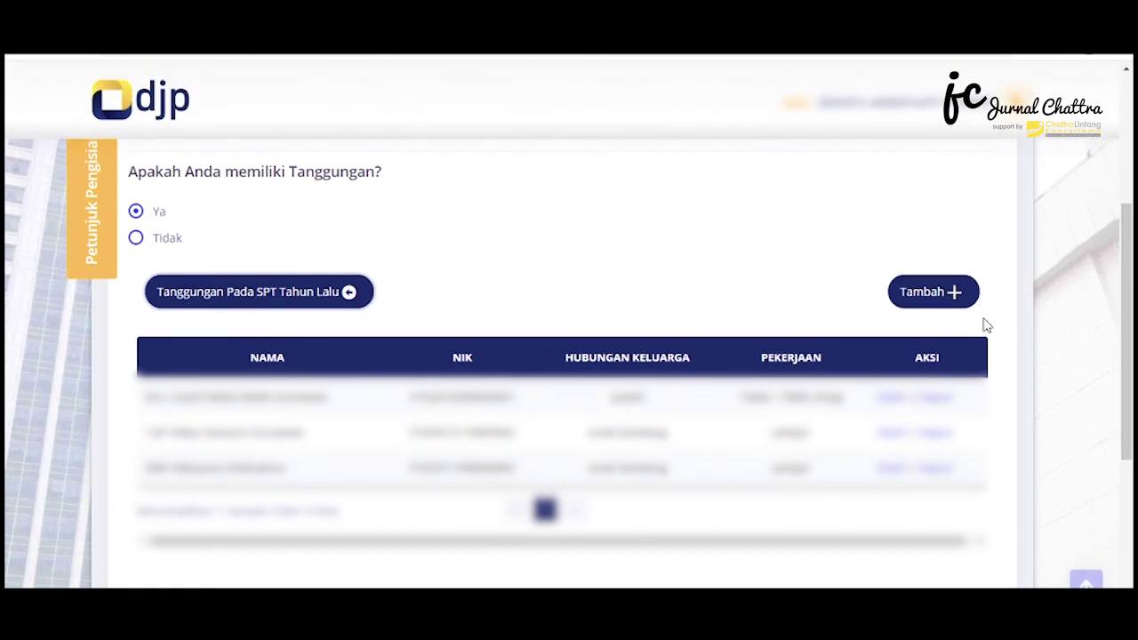
left_click_drag(1129, 452, 1129, 489)
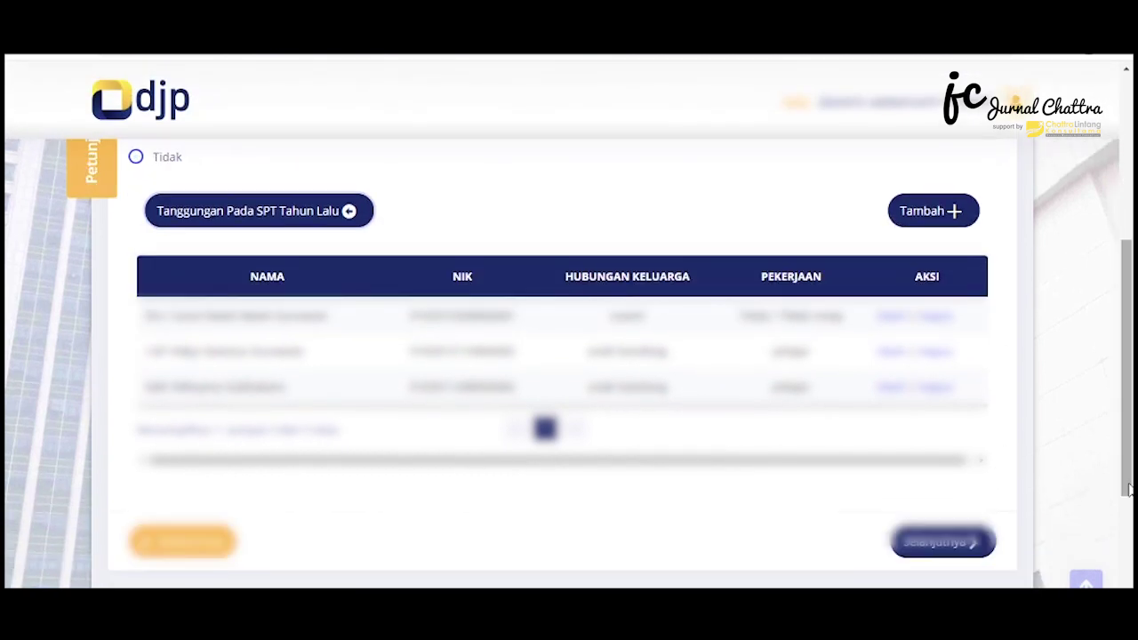
left_click(944, 542)
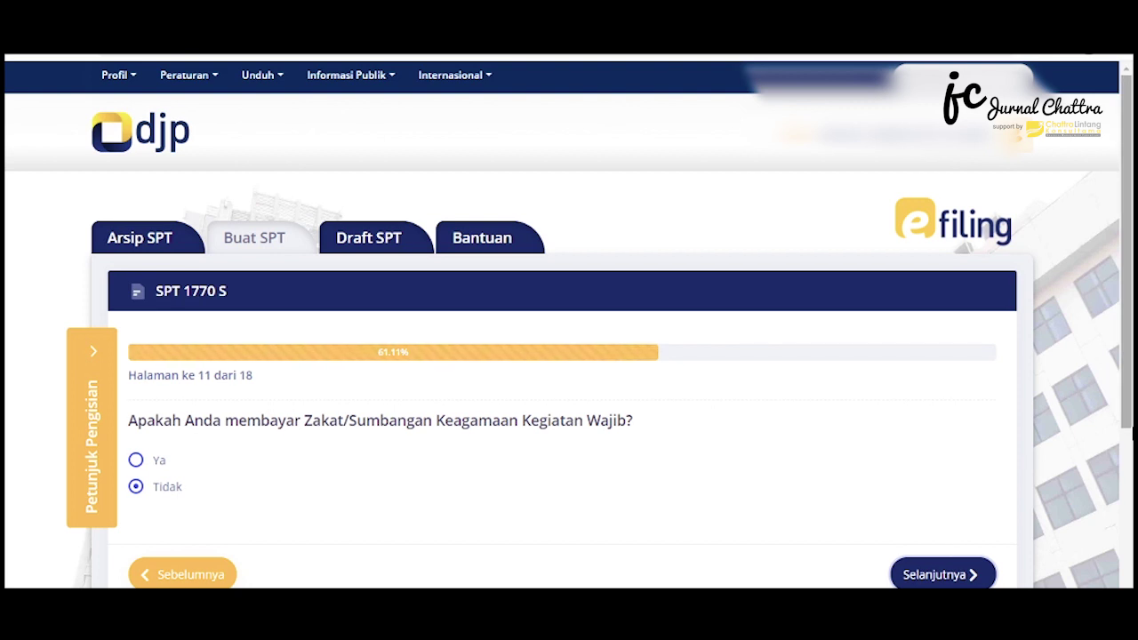
Leave zakat at Tidak, set PTKP to Tidak Kawin/TK with 3 dependants, and continue
scroll(1131, 440, "down", 2)
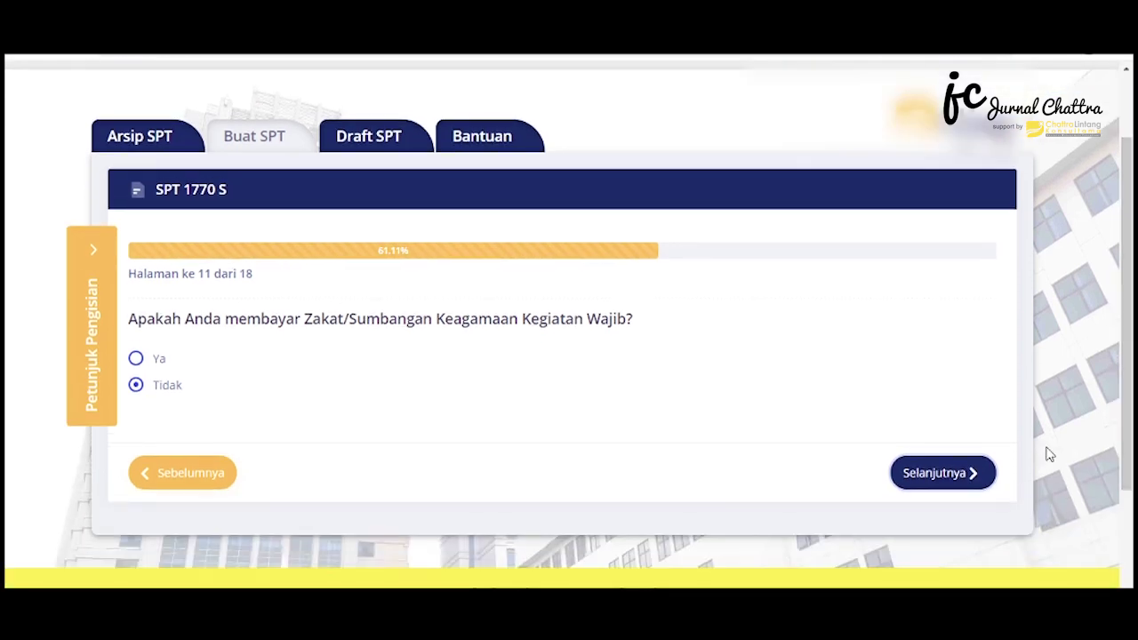
left_click(957, 474)
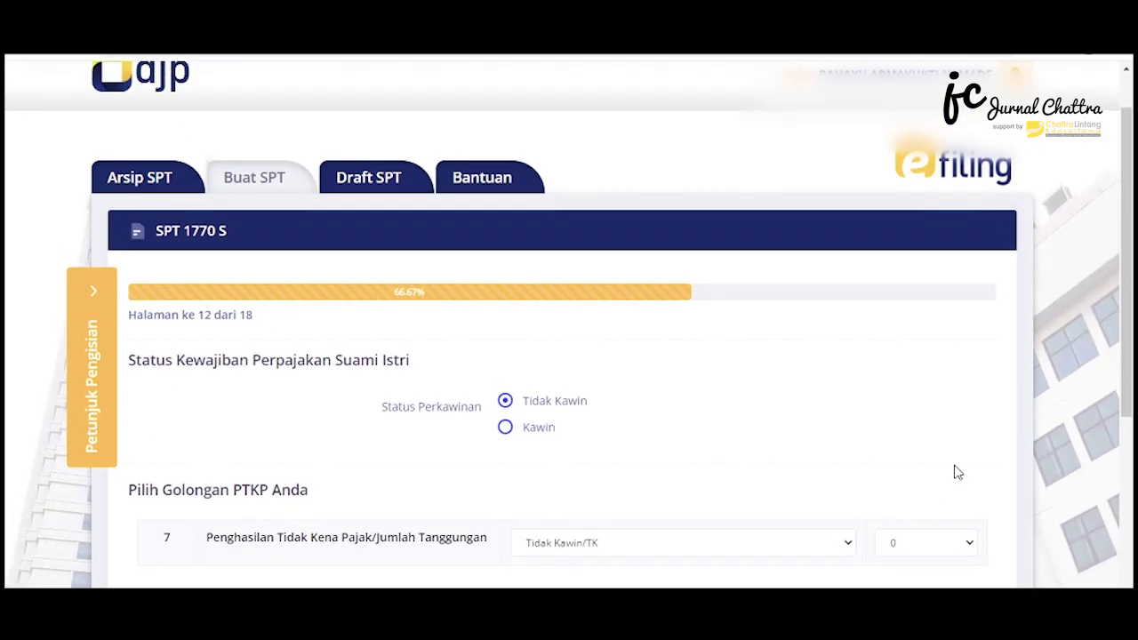
left_click_drag(1132, 213, 1133, 345)
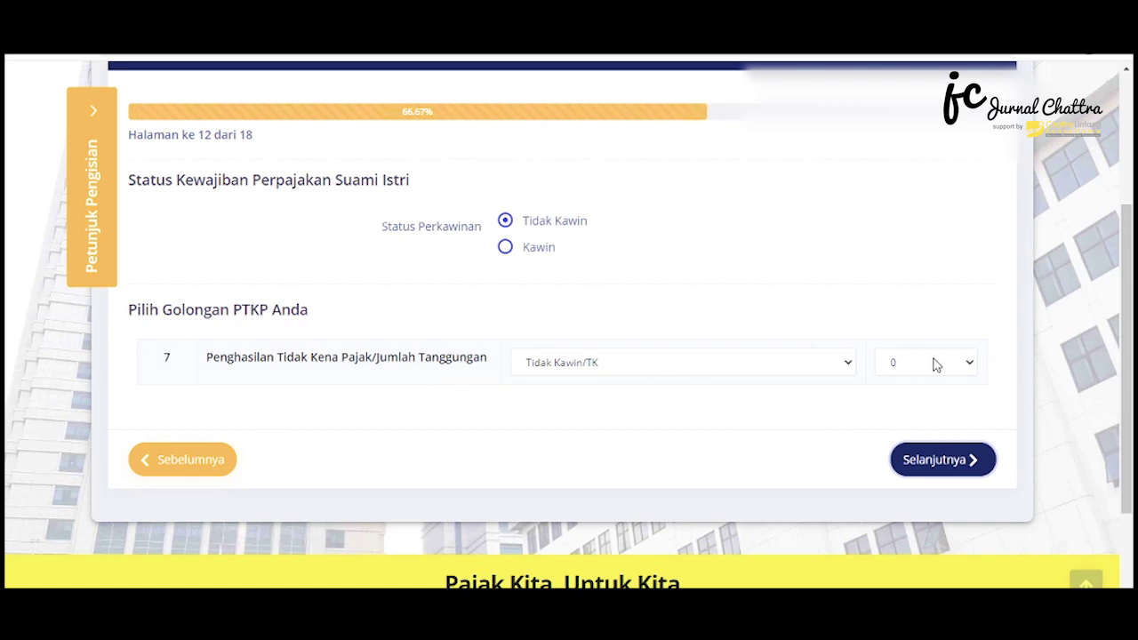
left_click(791, 366)
left_click(782, 397)
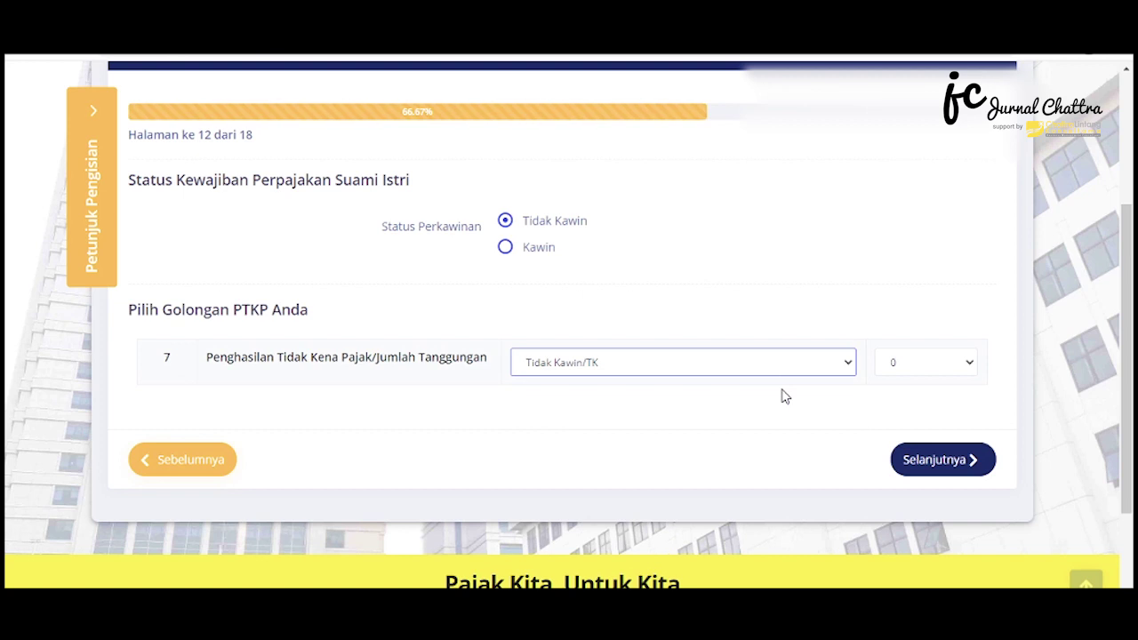
left_click(923, 363)
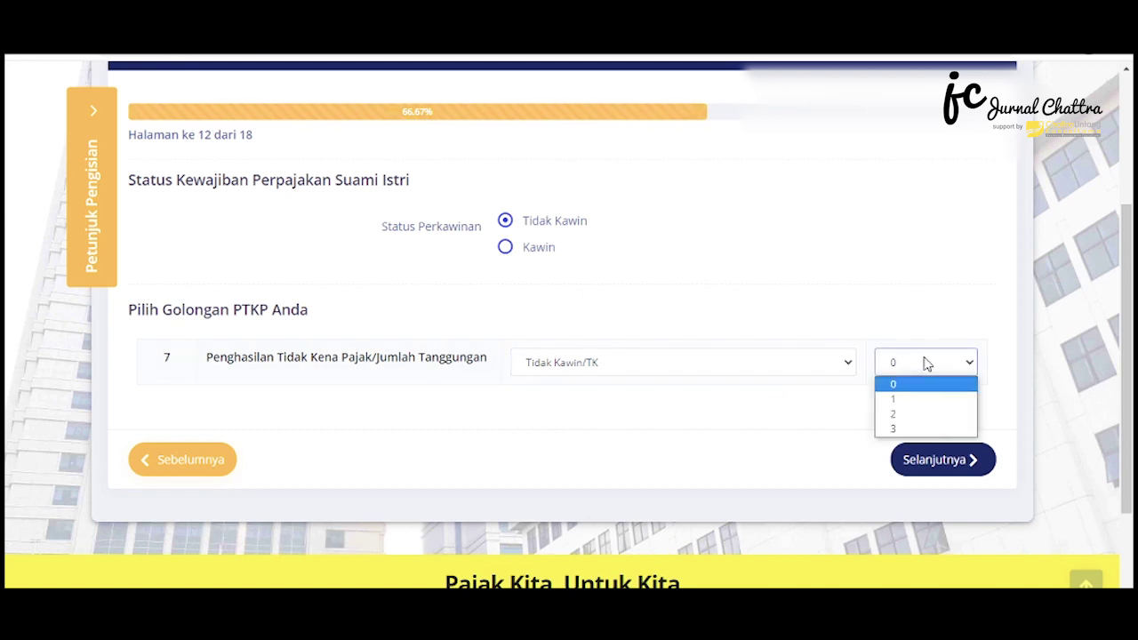
left_click(940, 433)
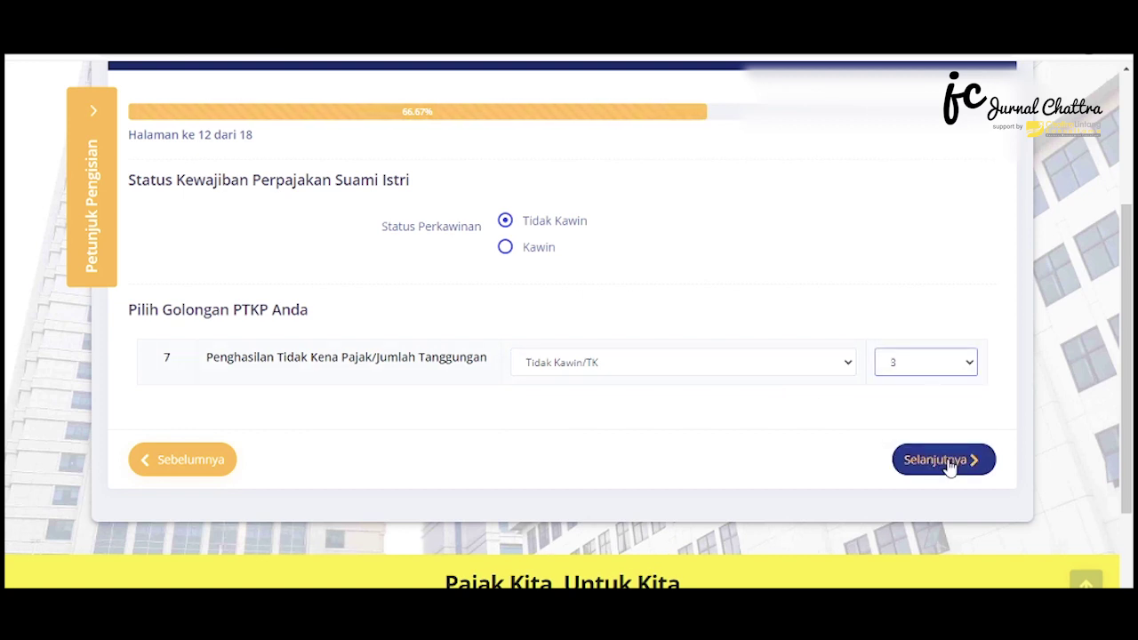
left_click(947, 462)
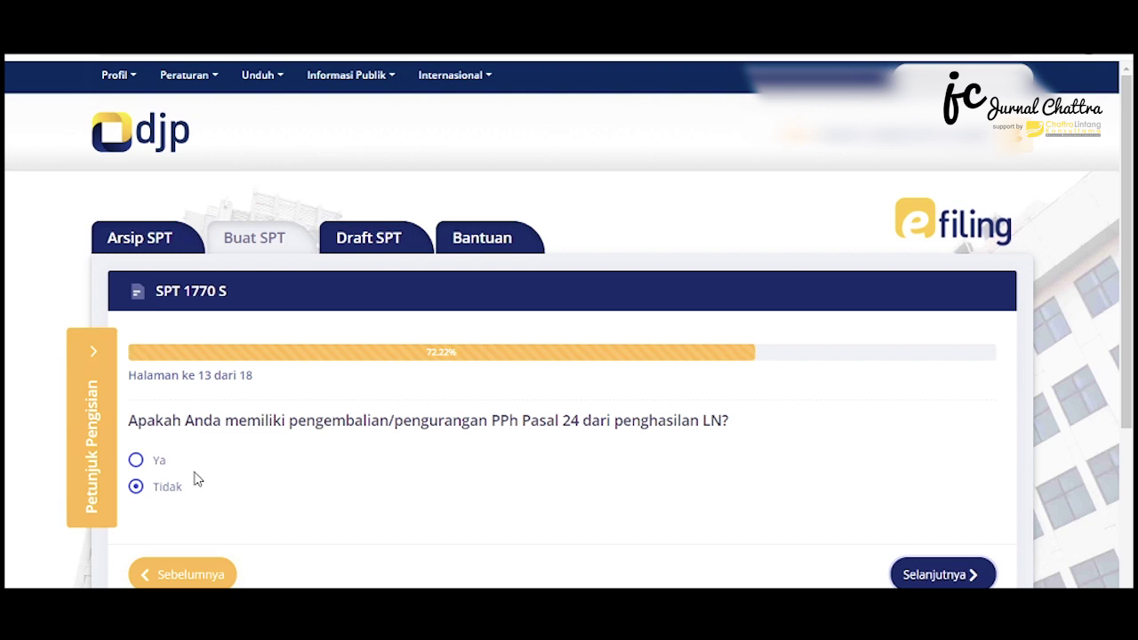
Answer Tidak to the PPh Pasal 24 question and leave Pasal 25 payments at 0
left_click(160, 464)
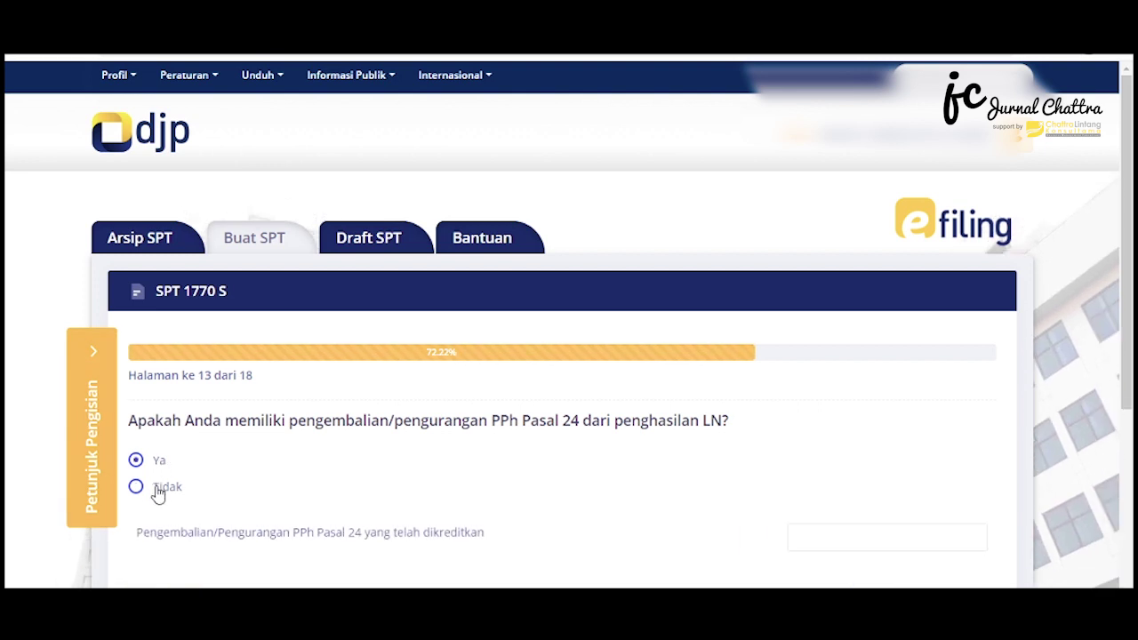
left_click(157, 489)
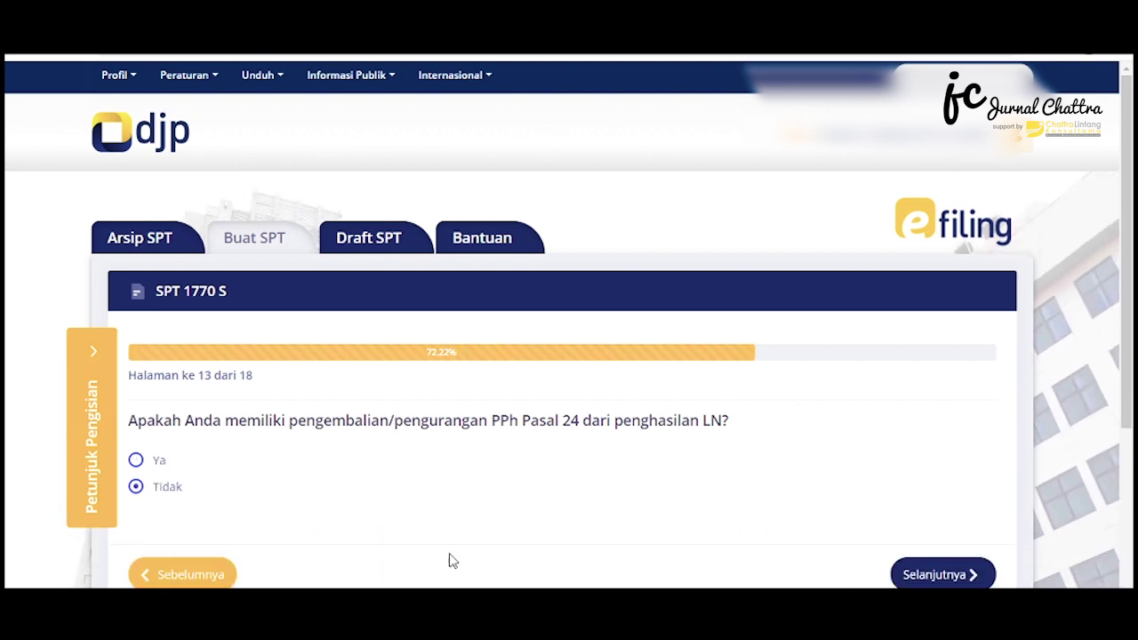
left_click(941, 575)
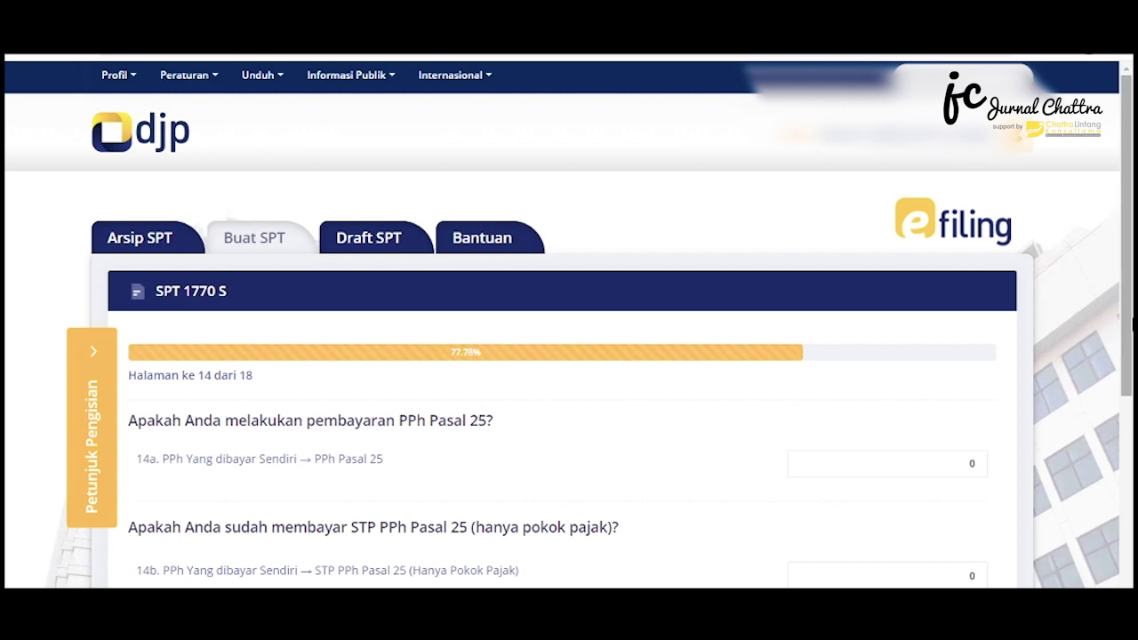
left_click_drag(1129, 251, 1131, 336)
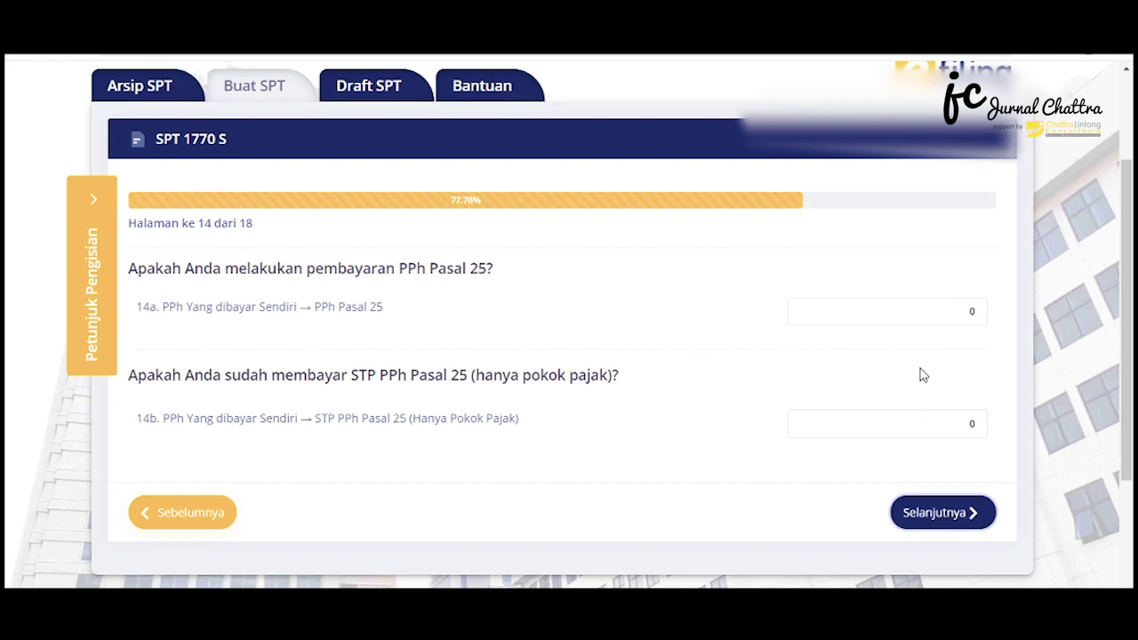
left_click(944, 513)
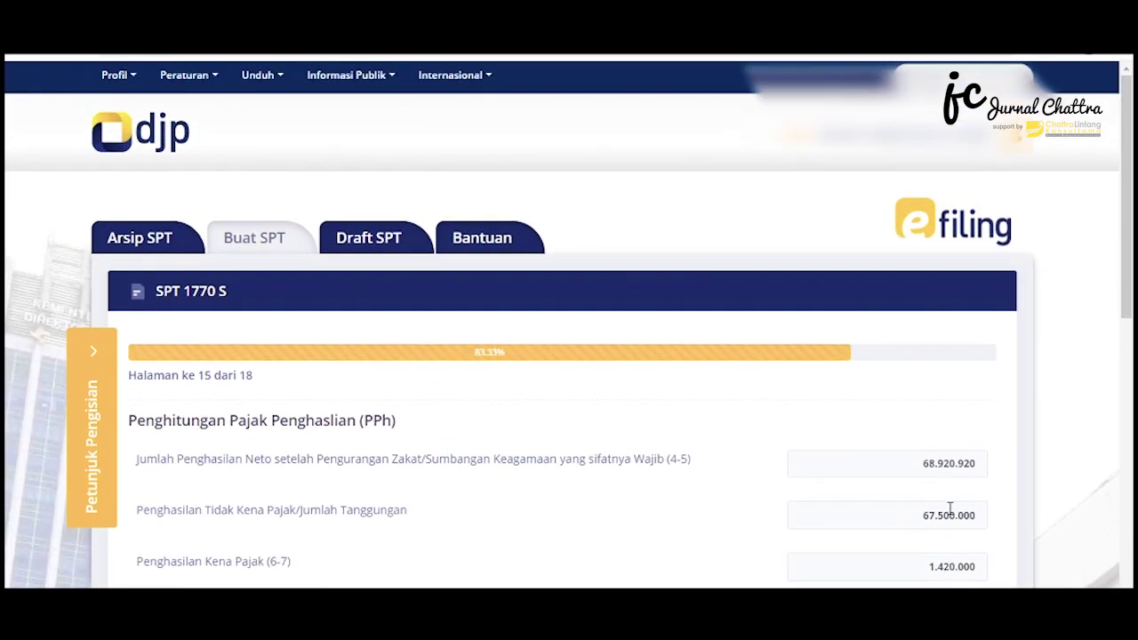
Review the tax calculation (71.000 owed, 71.000 withheld, Nihil 0) and continue to page 16
left_click_drag(1131, 170, 1128, 265)
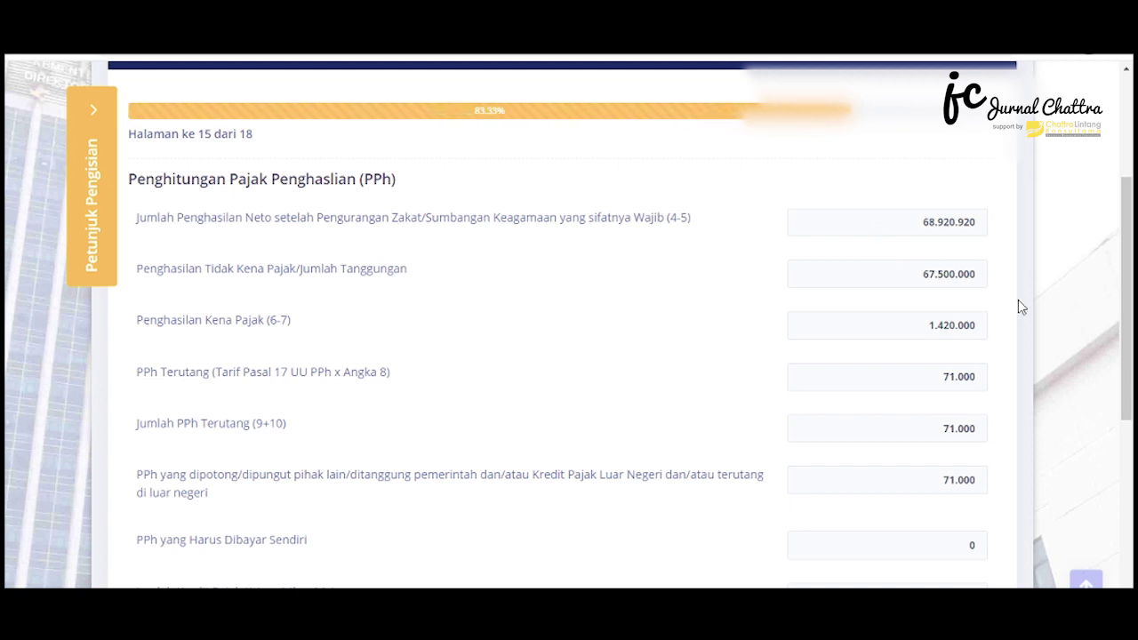
left_click_drag(1129, 286, 1132, 336)
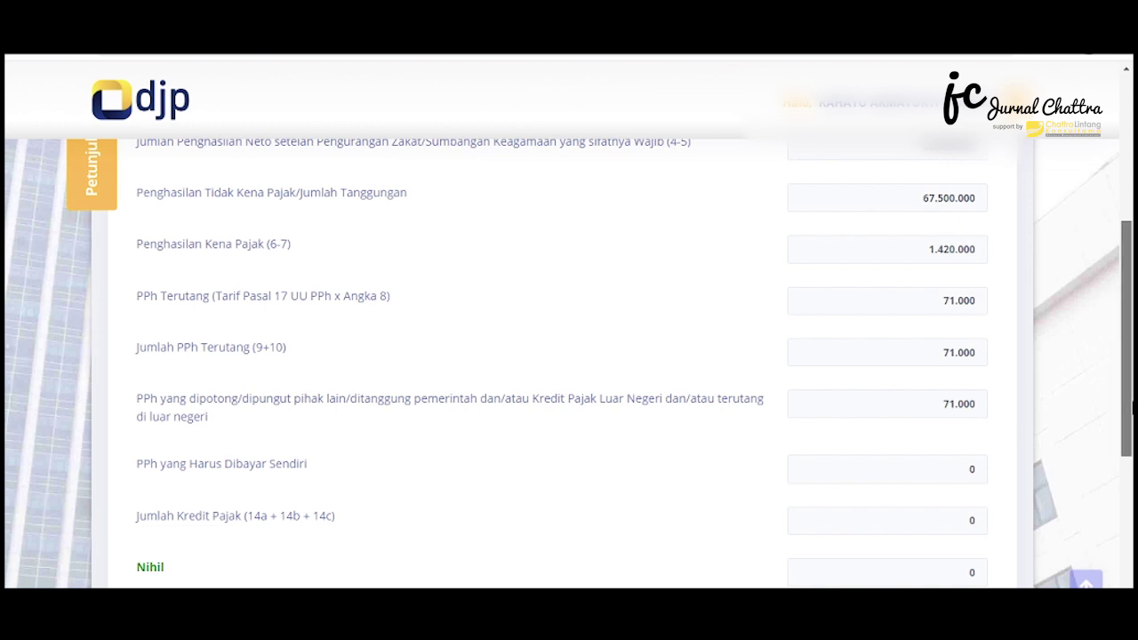
scroll(1122, 459, "down", 2)
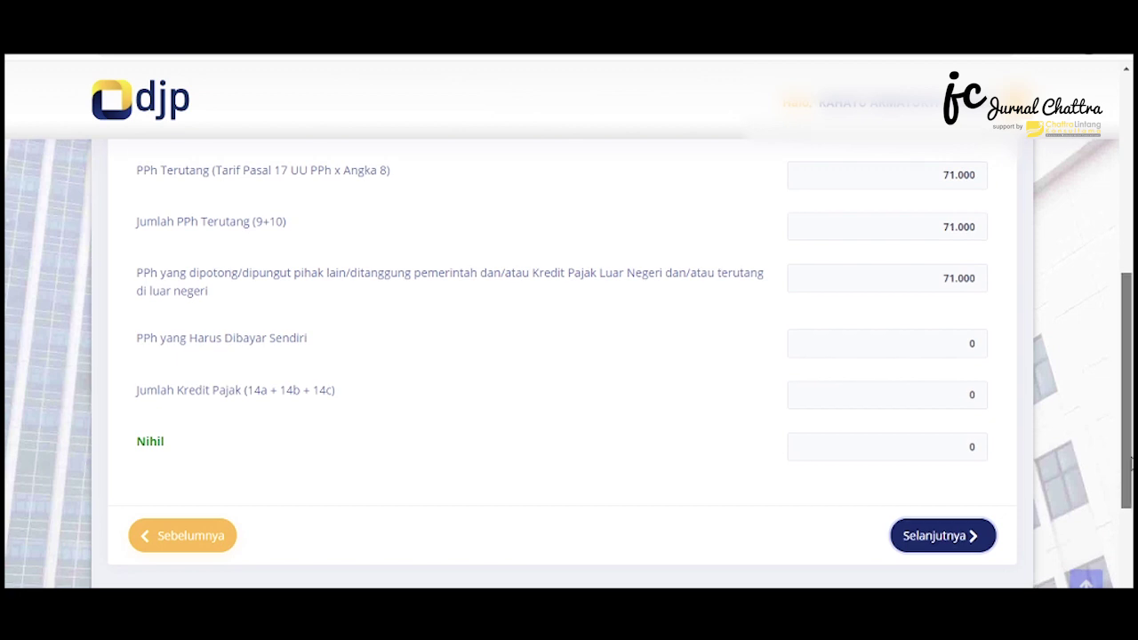
scroll(1122, 458, "down", 1)
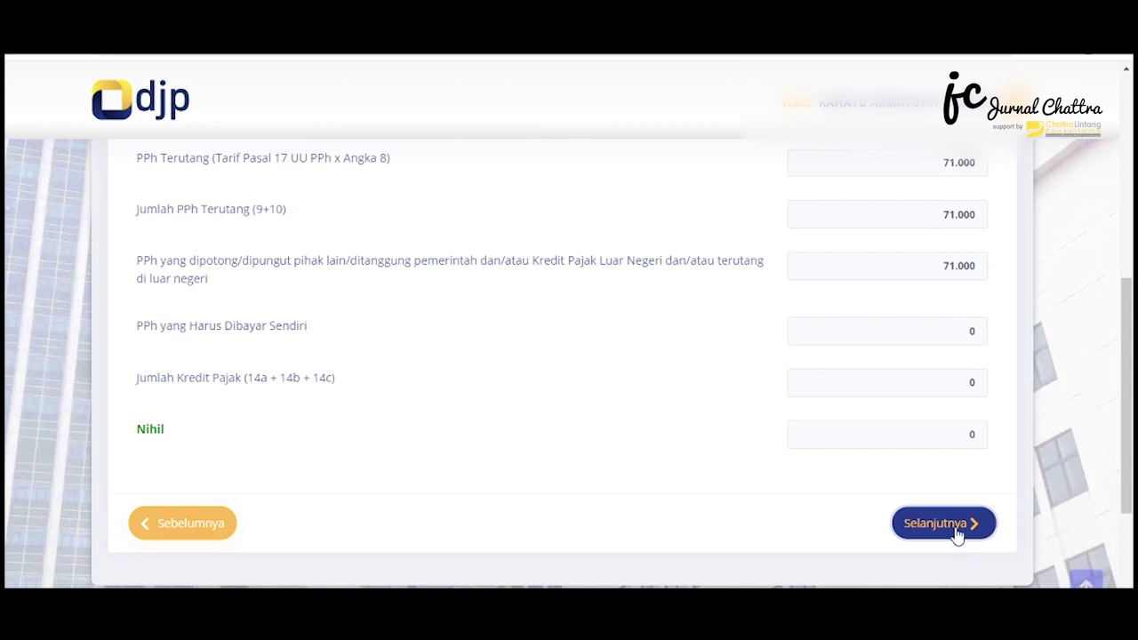
left_click(957, 532)
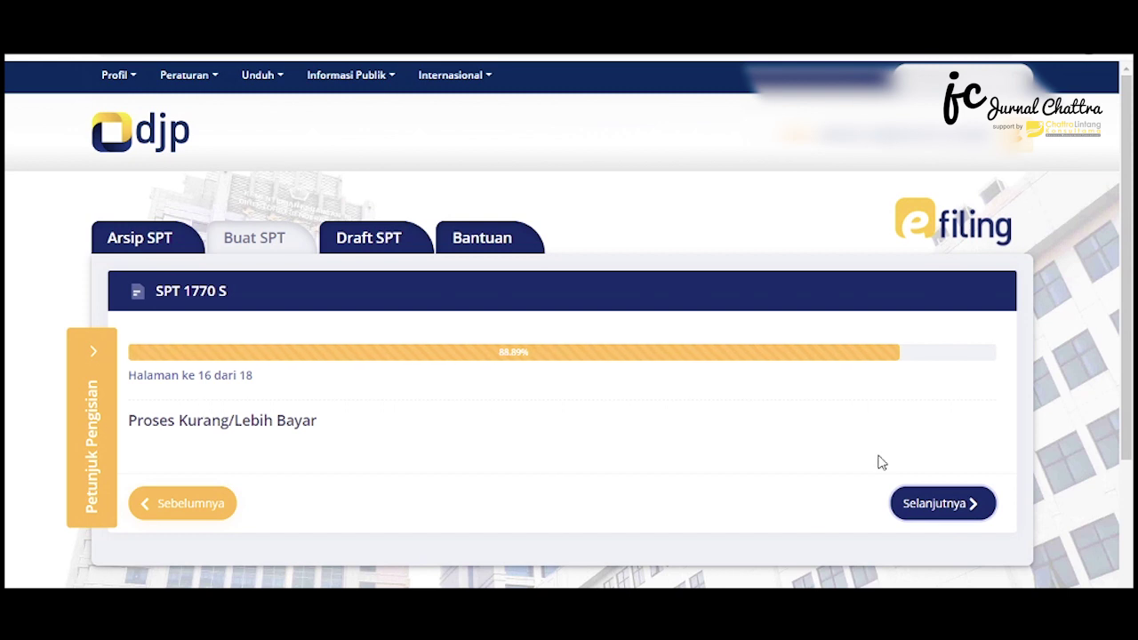
Pass page 16, agree to the page 17 truthfulness statement, and open Arsip SPT
left_click(943, 512)
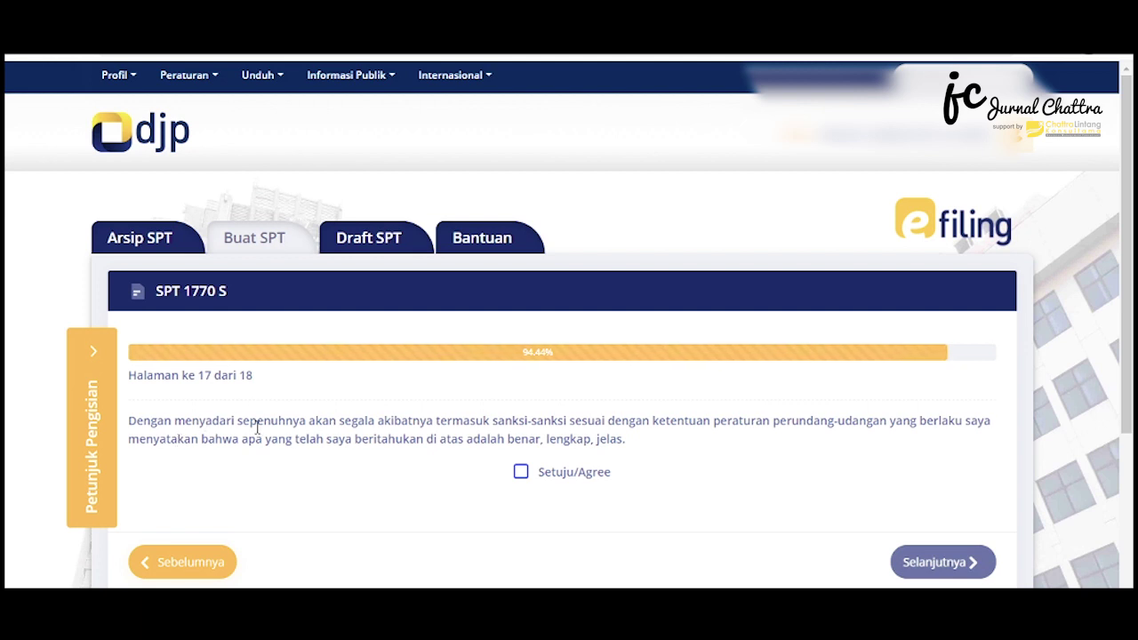
left_click(521, 472)
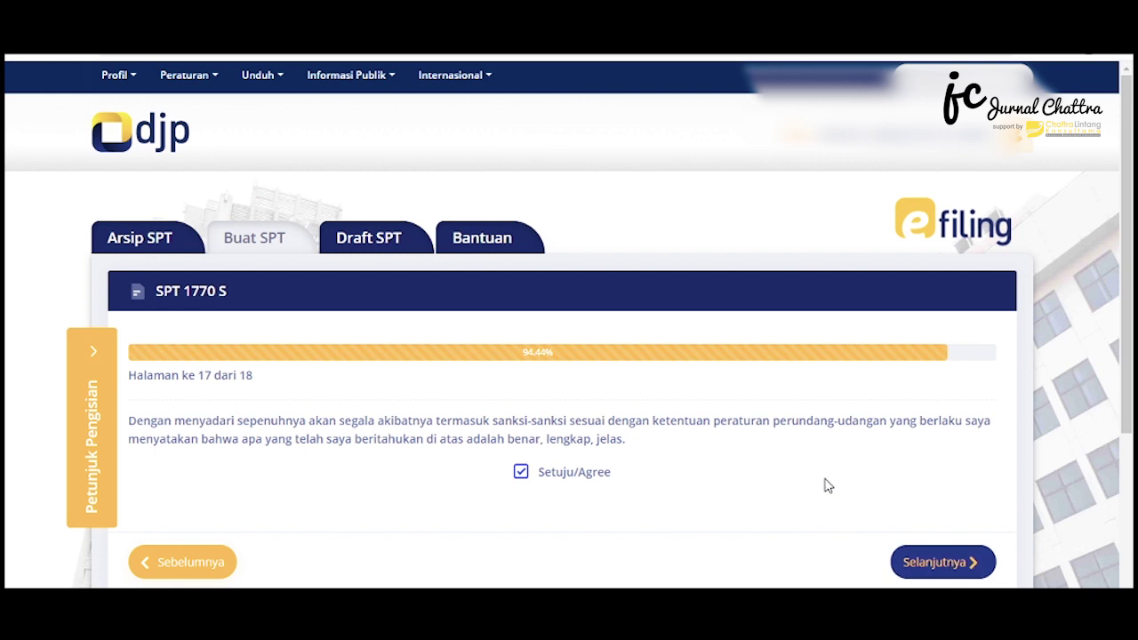
left_click(164, 249)
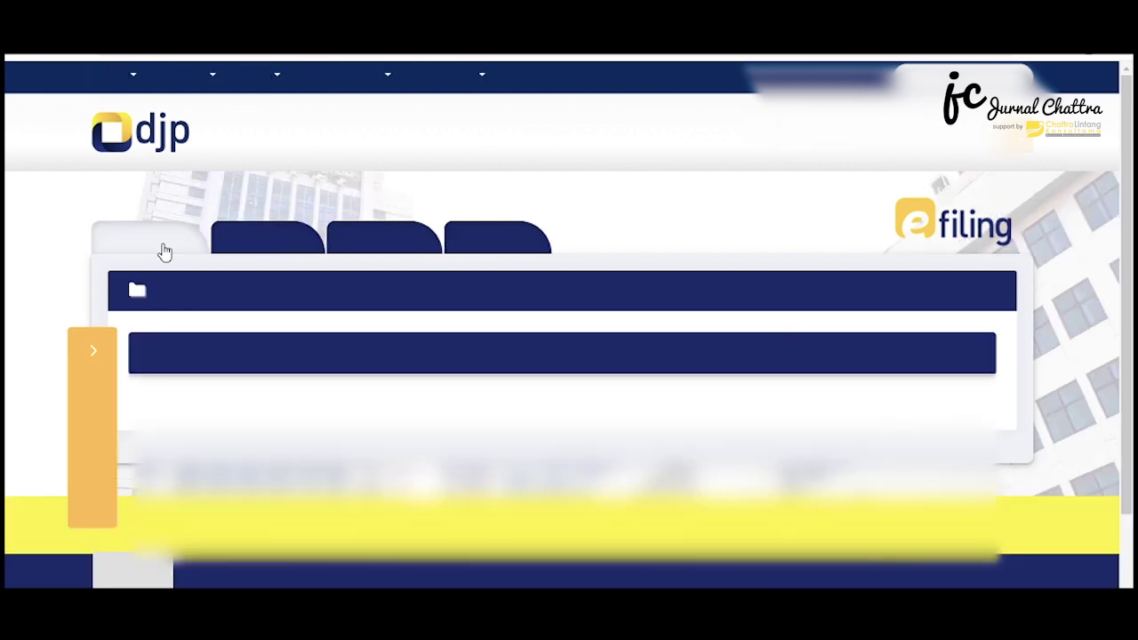